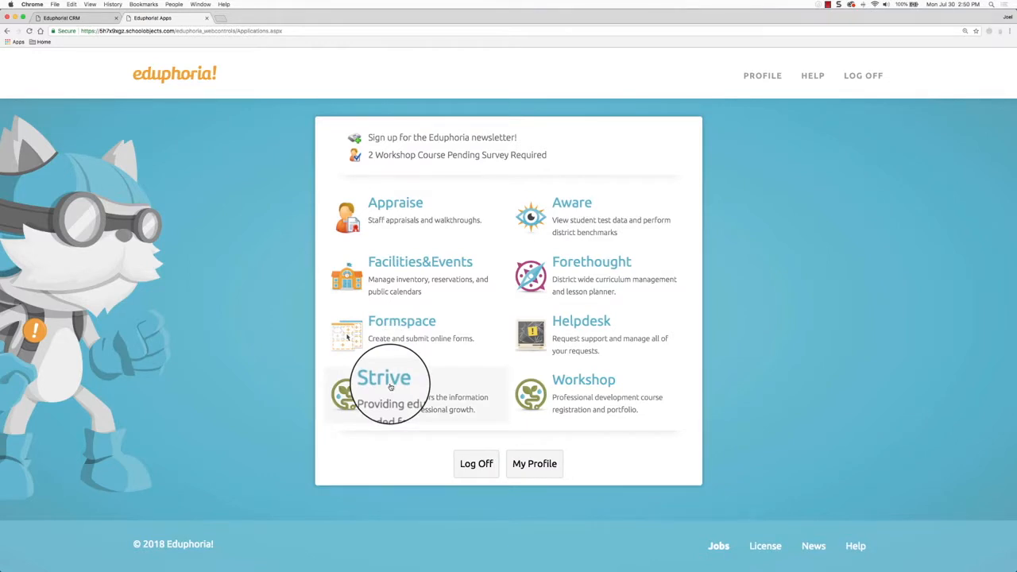
# Launch Strive from the apps page and show the Evaluations task list with goal-setting tasks
pyautogui.click(400, 389)
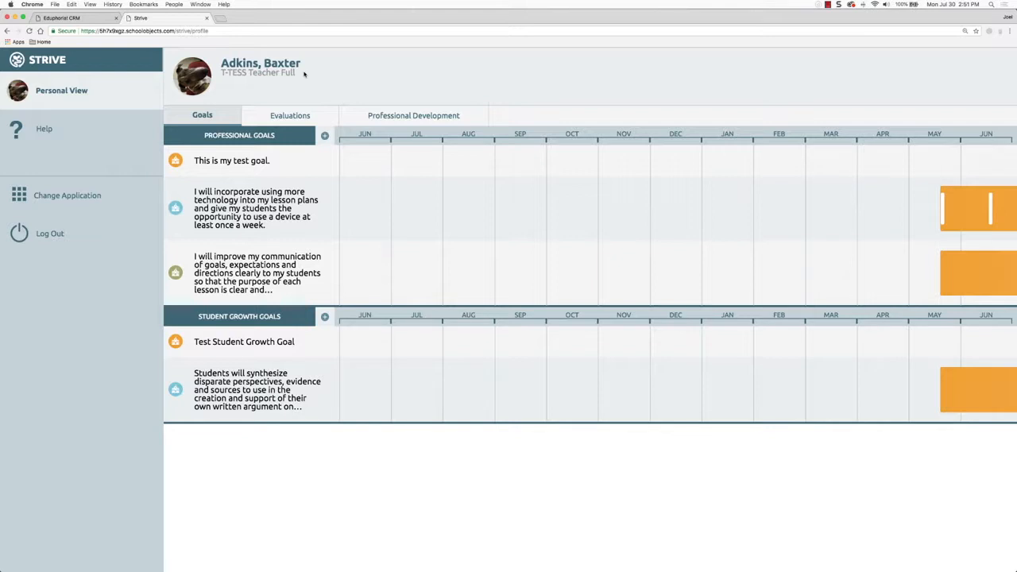
pyautogui.click(294, 116)
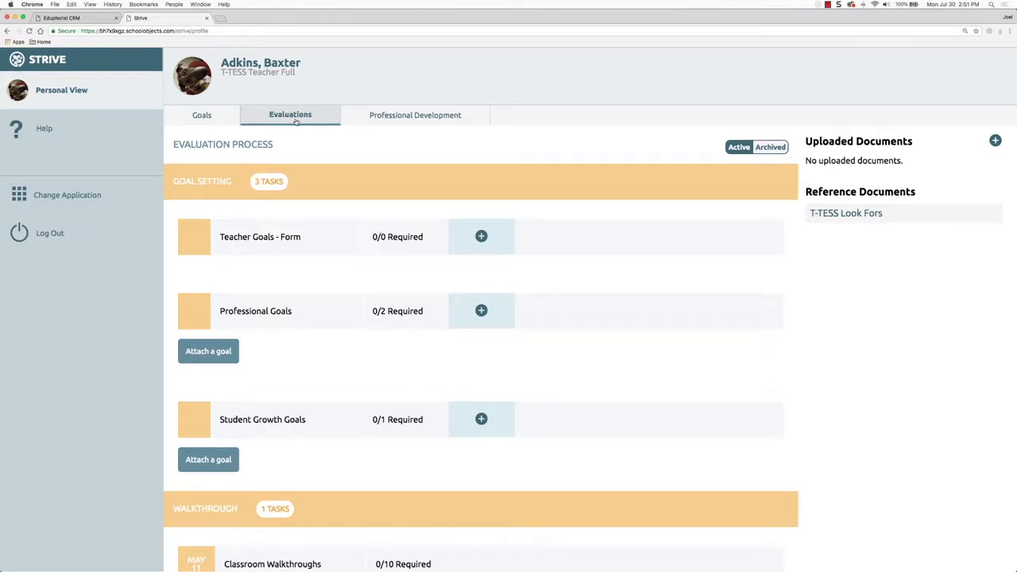
pyautogui.scroll(-1, 359, 166)
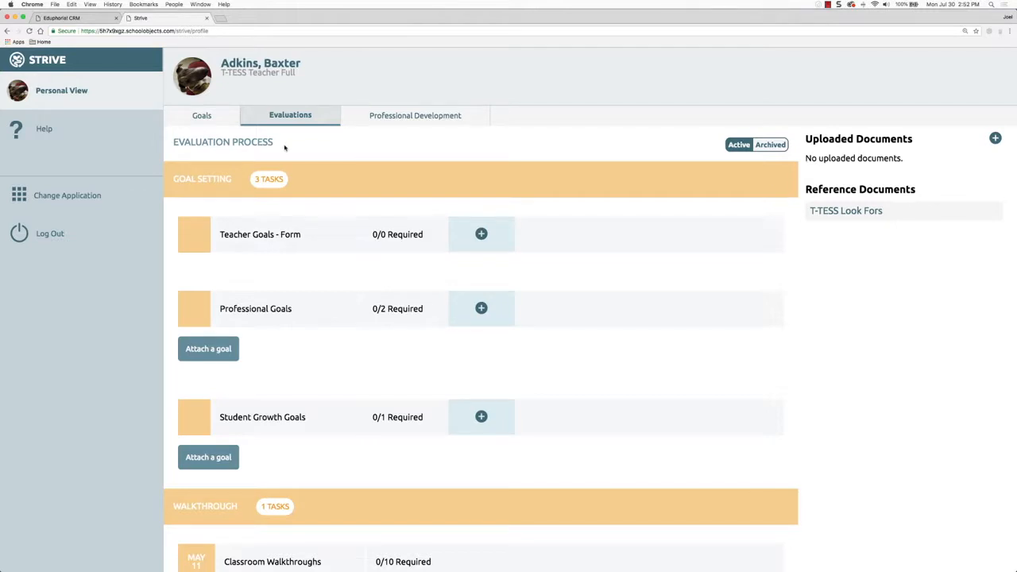
pyautogui.scroll(-5, 210, 191)
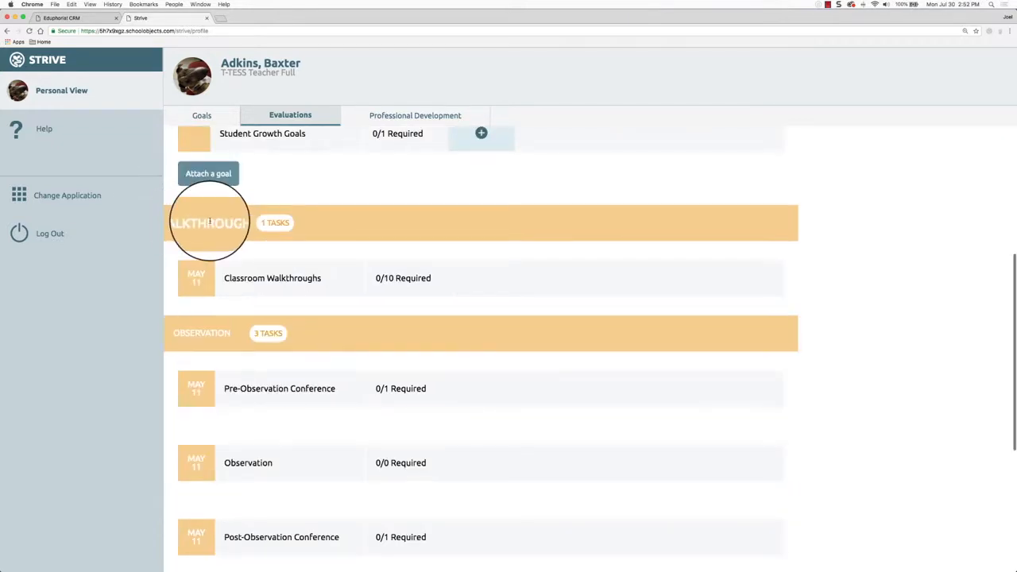
pyautogui.scroll(-5, 202, 329)
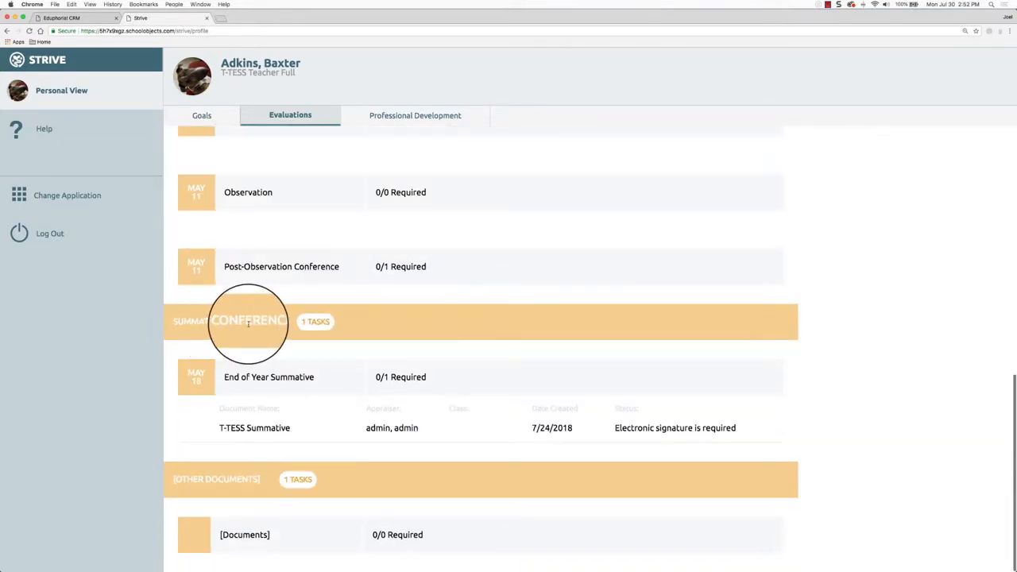
pyautogui.scroll(10, 239, 325)
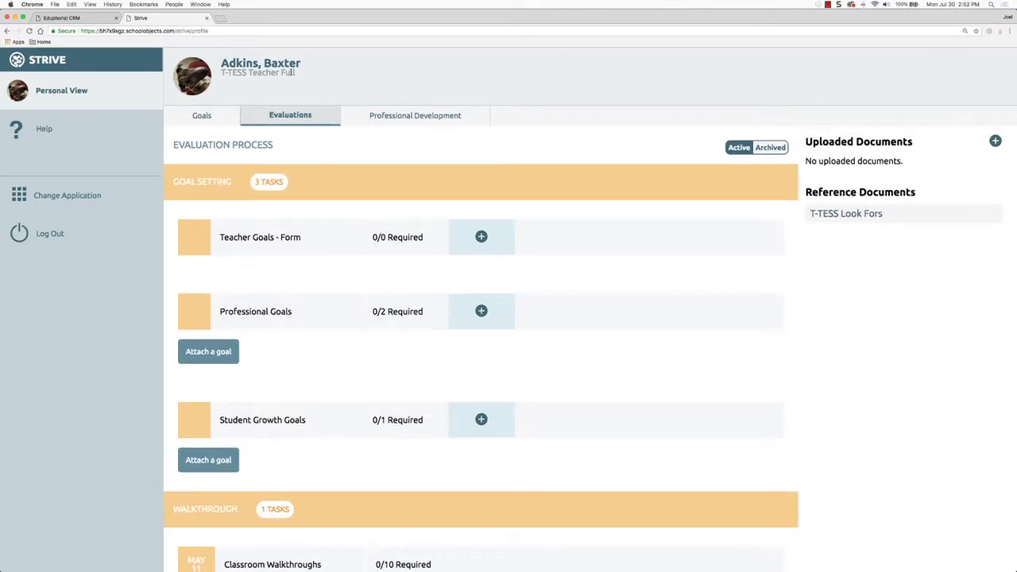
pyautogui.click(269, 183)
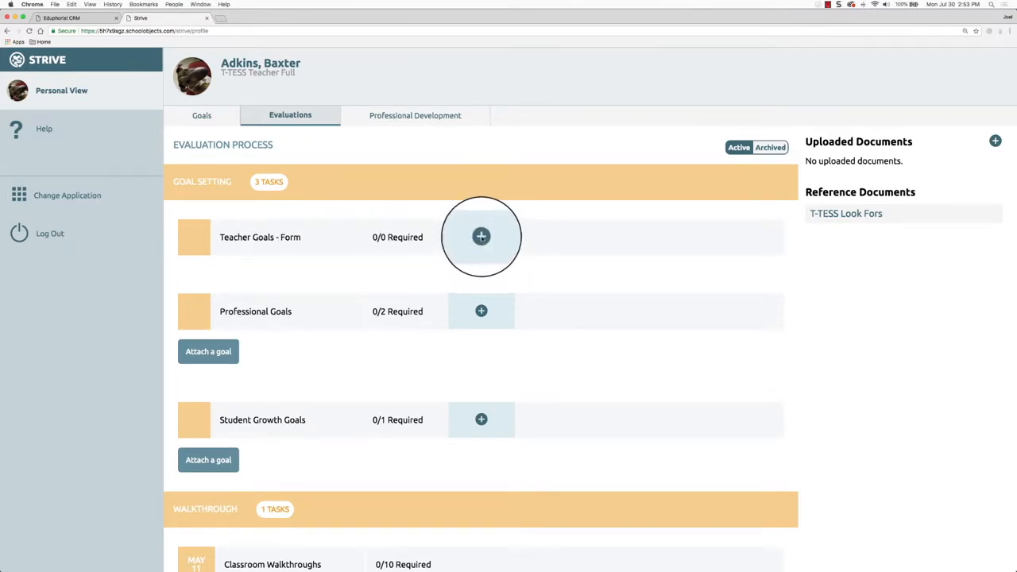
# Create a T-TESS Teacher Self-Assessment evaluation on the Teacher Goals - Form row
pyautogui.click(481, 236)
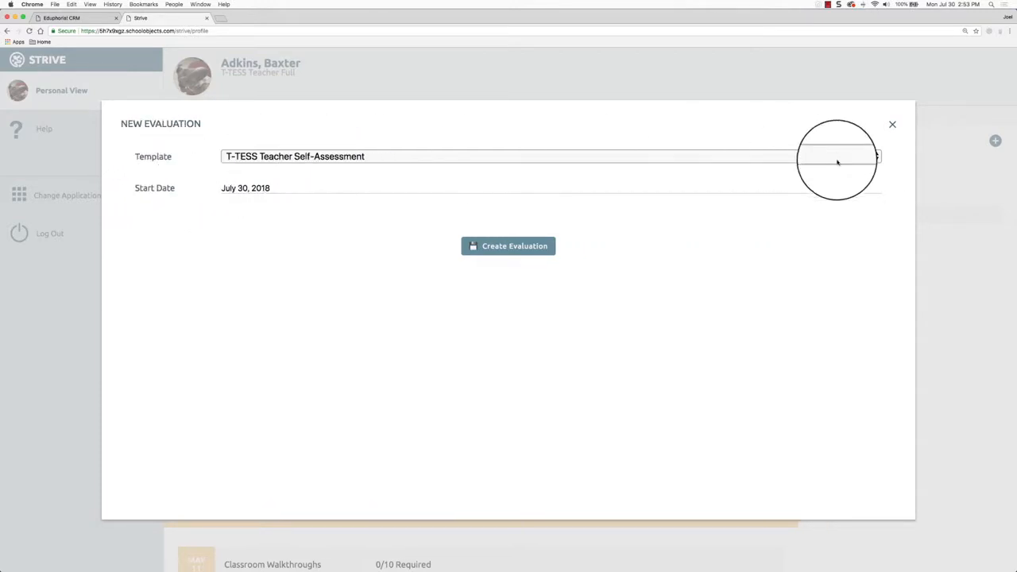
pyautogui.click(875, 157)
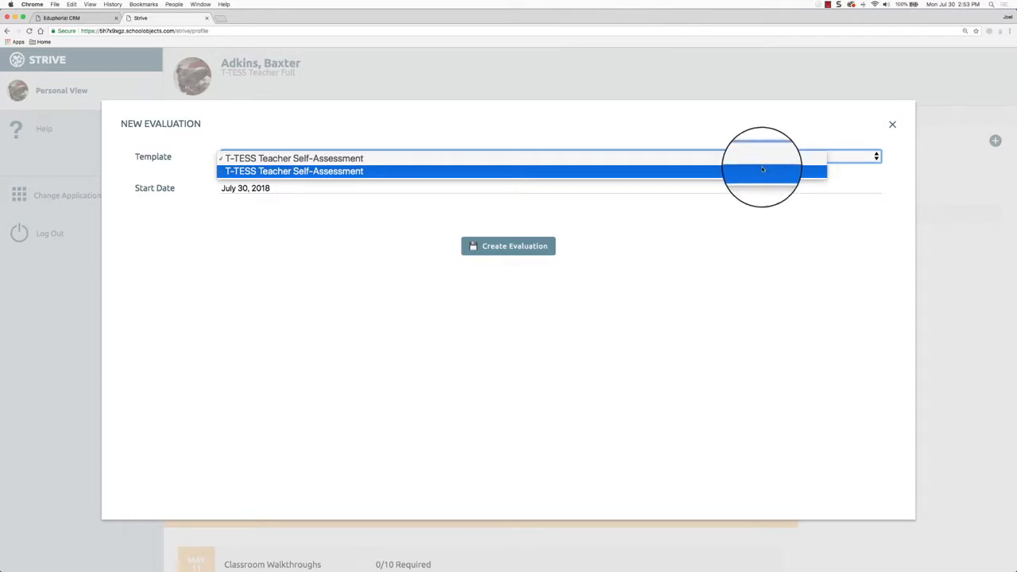
pyautogui.click(753, 142)
pyautogui.click(524, 157)
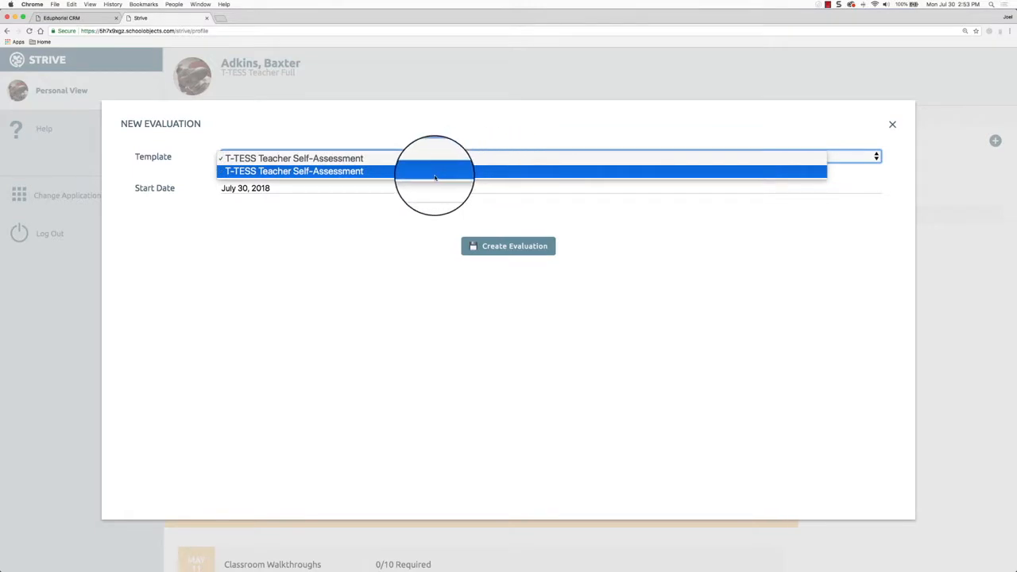
pyautogui.click(390, 170)
pyautogui.click(467, 244)
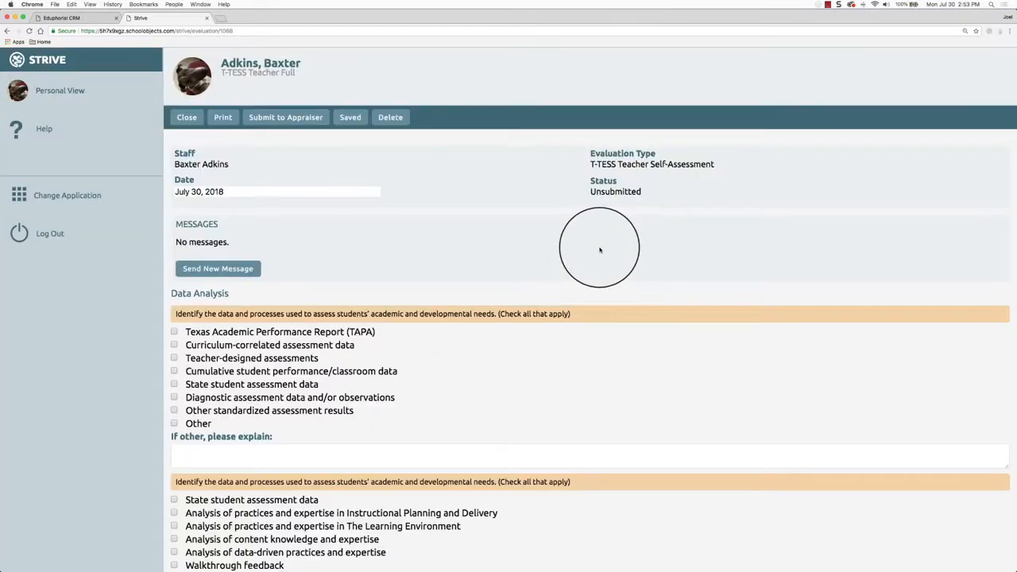
pyautogui.scroll(-2, 477, 230)
pyautogui.scroll(-4, 477, 234)
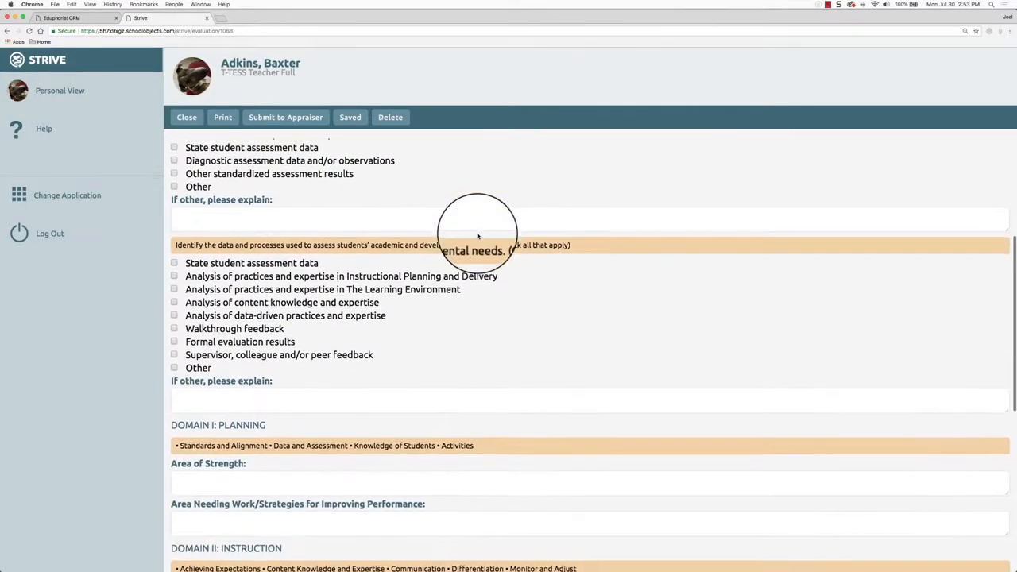
pyautogui.scroll(-3, 535, 449)
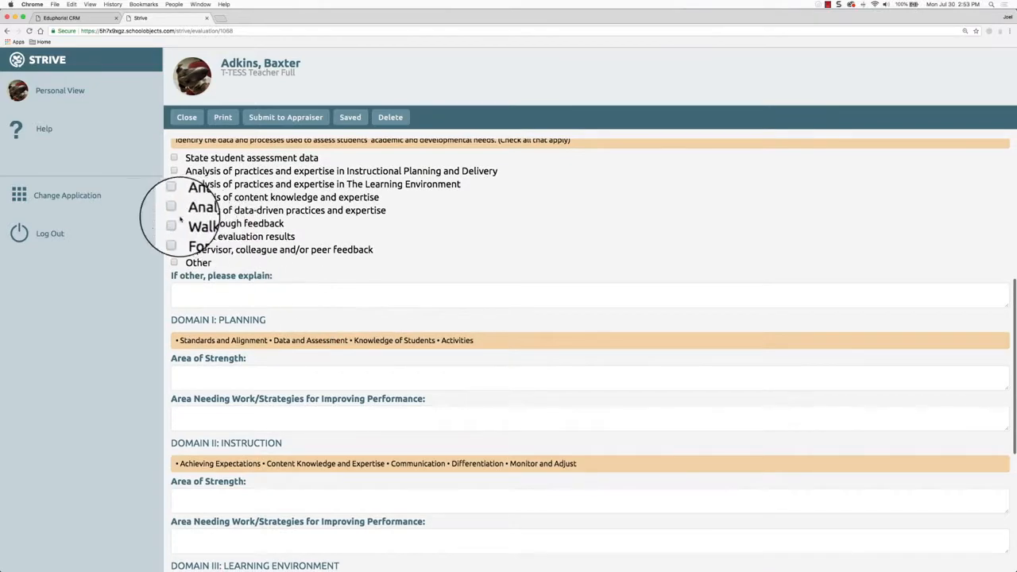
pyautogui.click(267, 296)
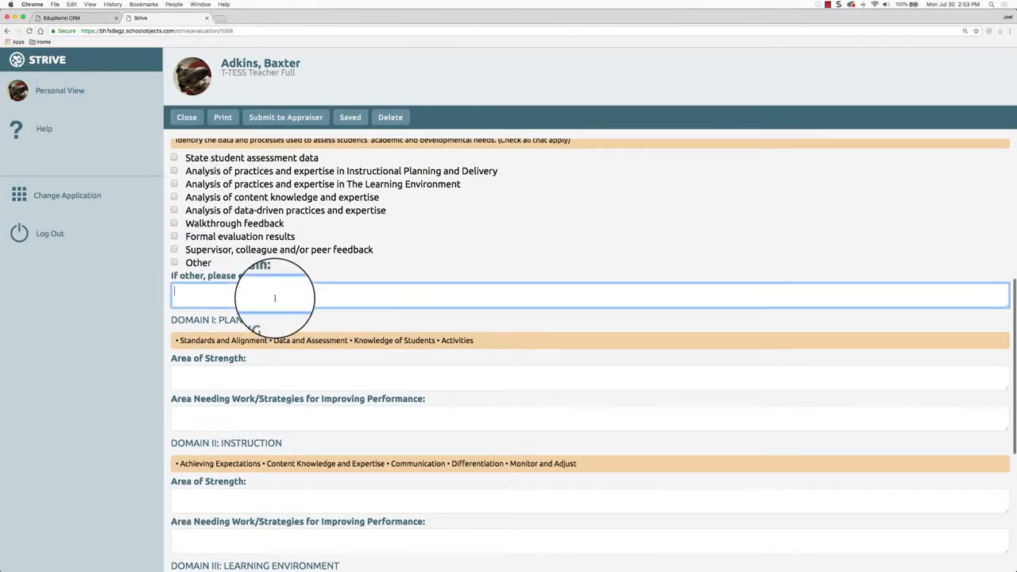
pyautogui.scroll(-3, 370, 370)
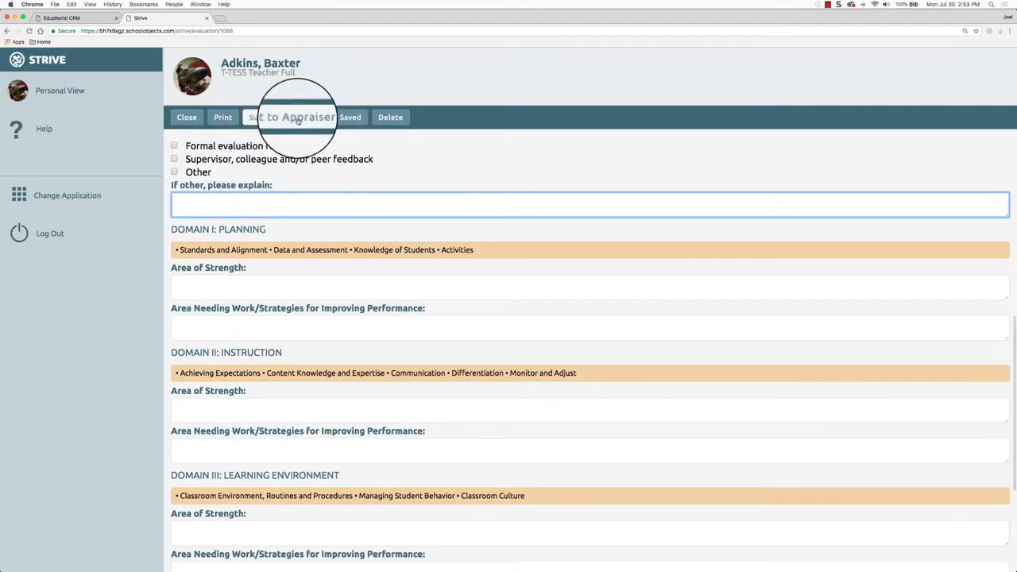
pyautogui.click(276, 118)
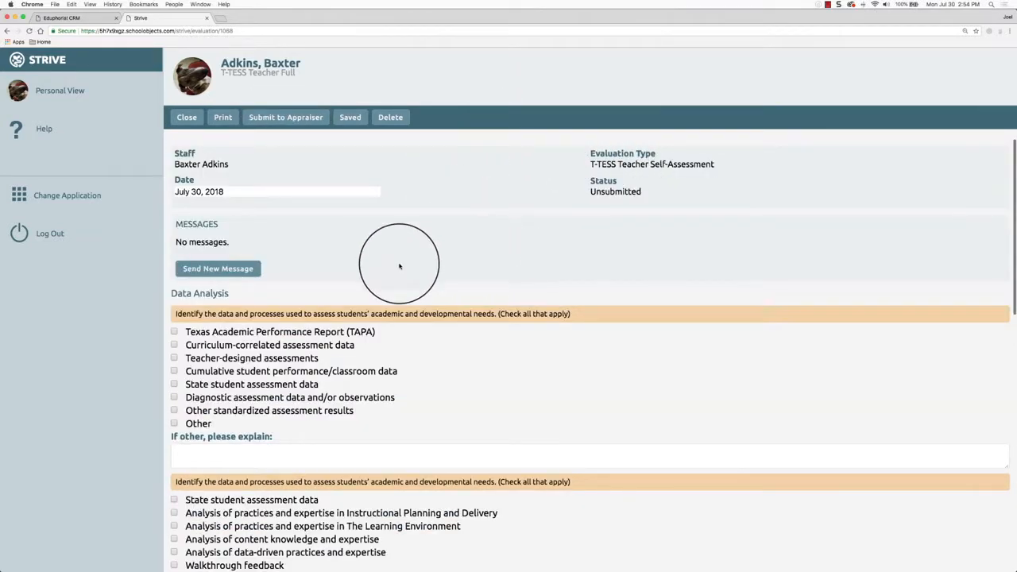
# Start and cancel a new message, then submit the self-assessment to the appraiser
pyautogui.click(232, 270)
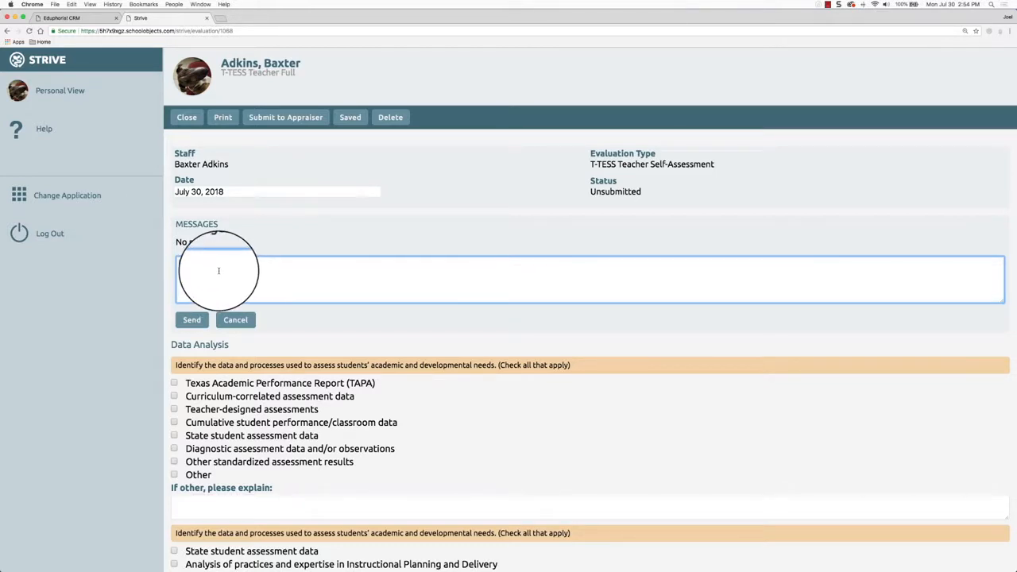
pyautogui.scroll(-1, 219, 271)
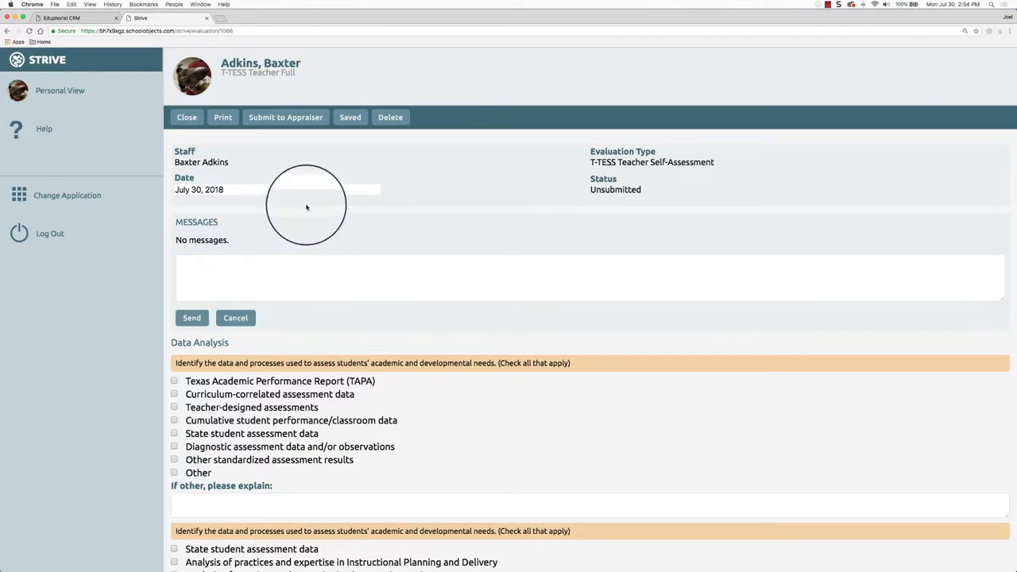
pyautogui.click(237, 318)
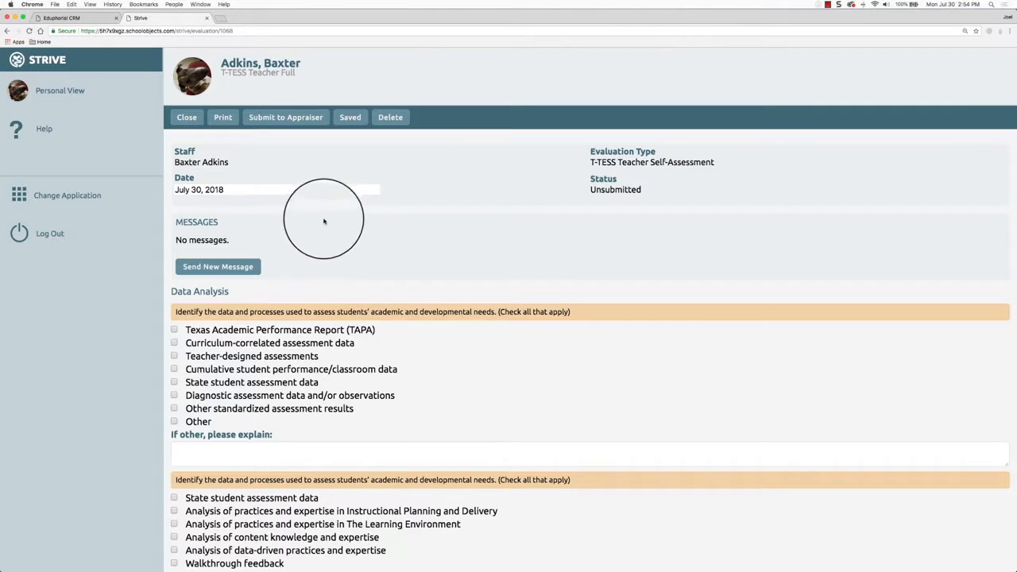
pyautogui.scroll(1, 193, 403)
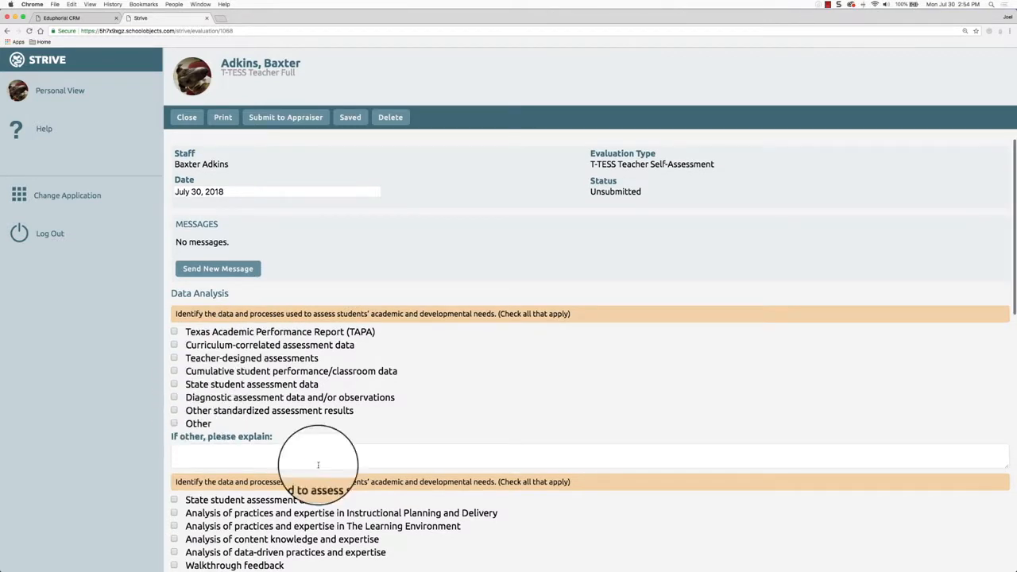
pyautogui.click(374, 453)
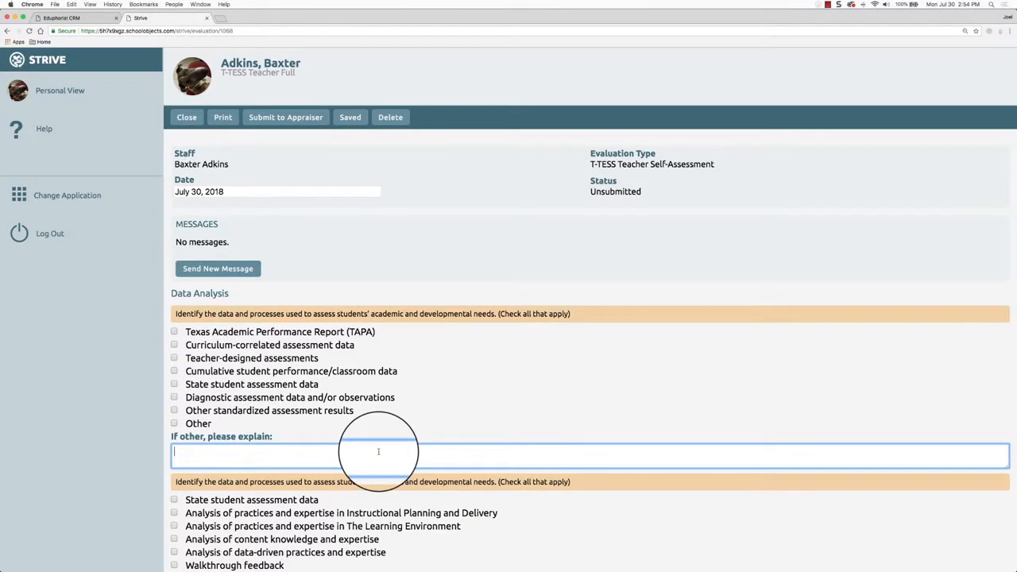
pyautogui.click(286, 120)
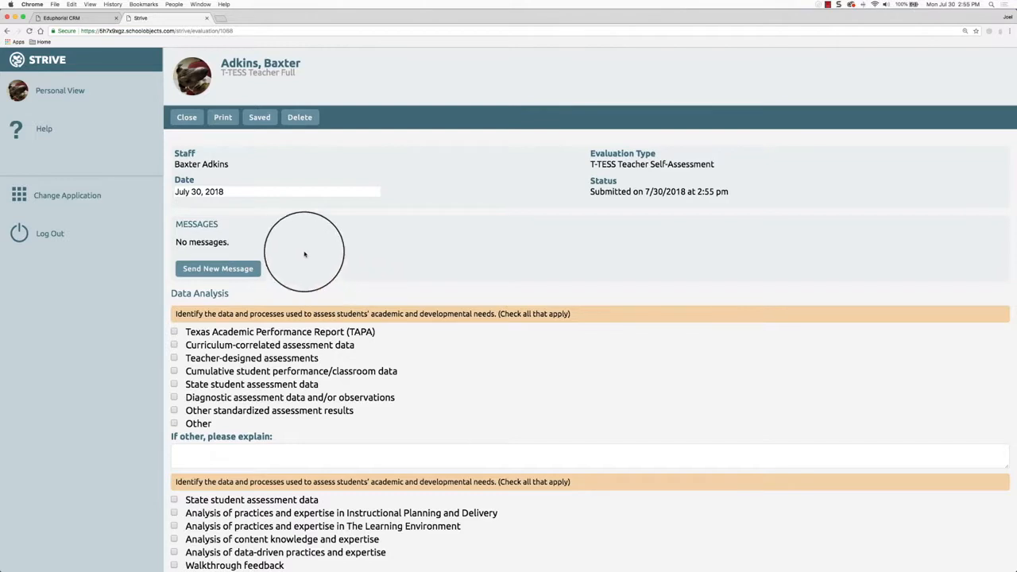
# Close the submitted self-assessment and scroll down to the Professional Goals row
pyautogui.click(184, 116)
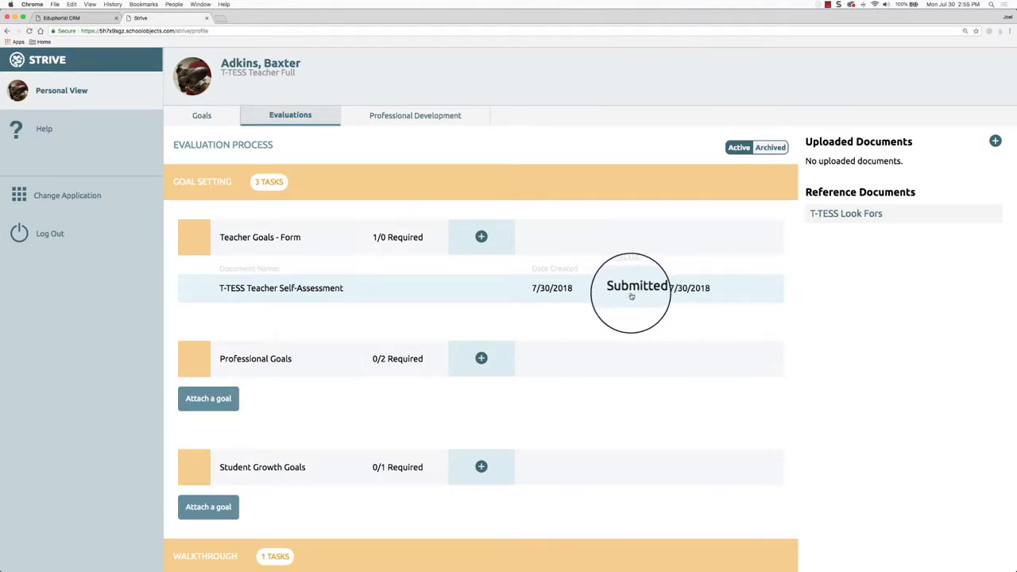
pyautogui.scroll(-3, 771, 357)
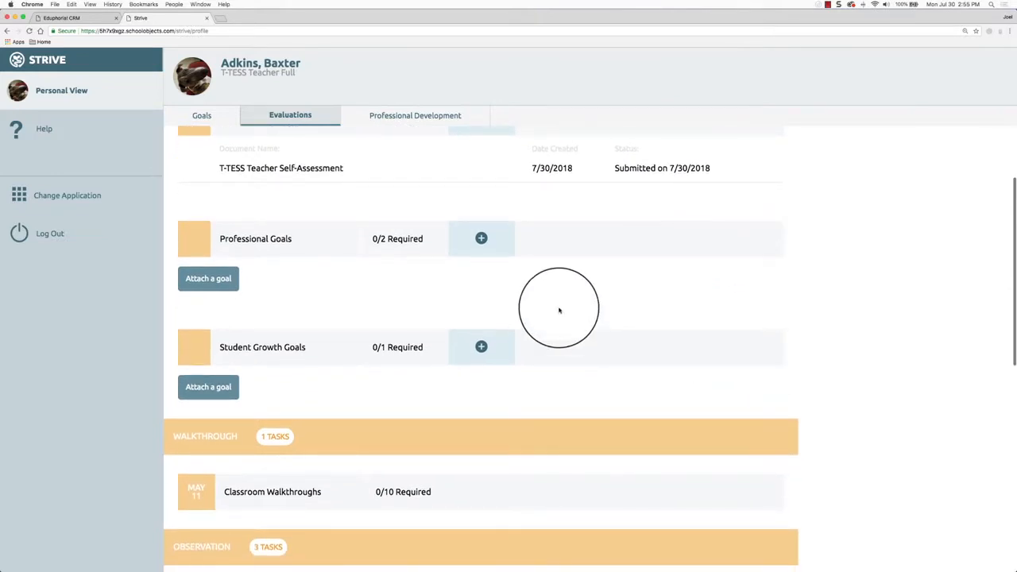
pyautogui.scroll(-1, 548, 308)
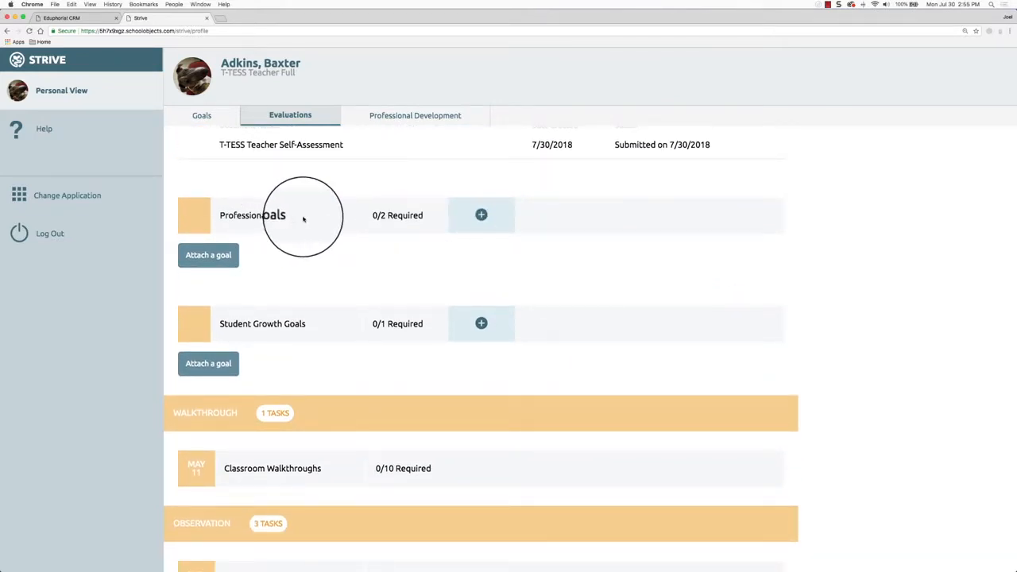
# Start a new professional goal and enter its goal statement and success criteria
pyautogui.click(481, 215)
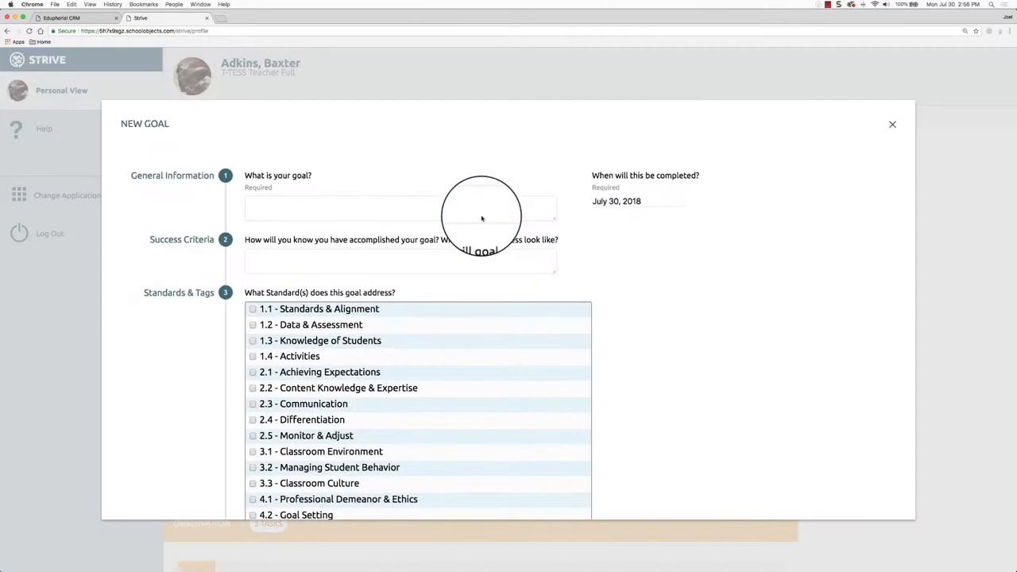
pyautogui.scroll(-1, 738, 268)
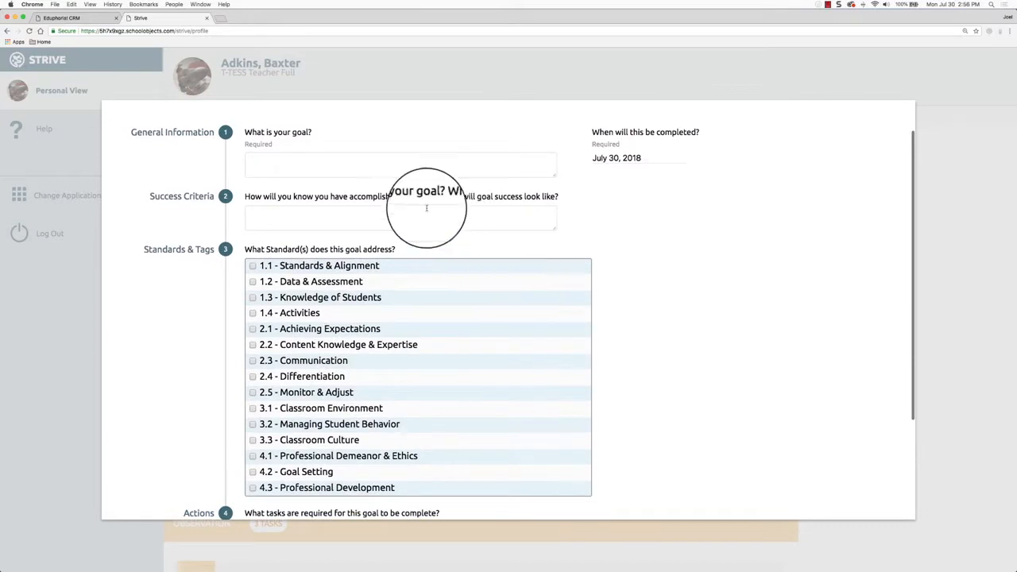
pyautogui.click(386, 165)
pyautogui.click(394, 215)
pyautogui.scroll(-2, 393, 215)
pyautogui.scroll(-1, 393, 215)
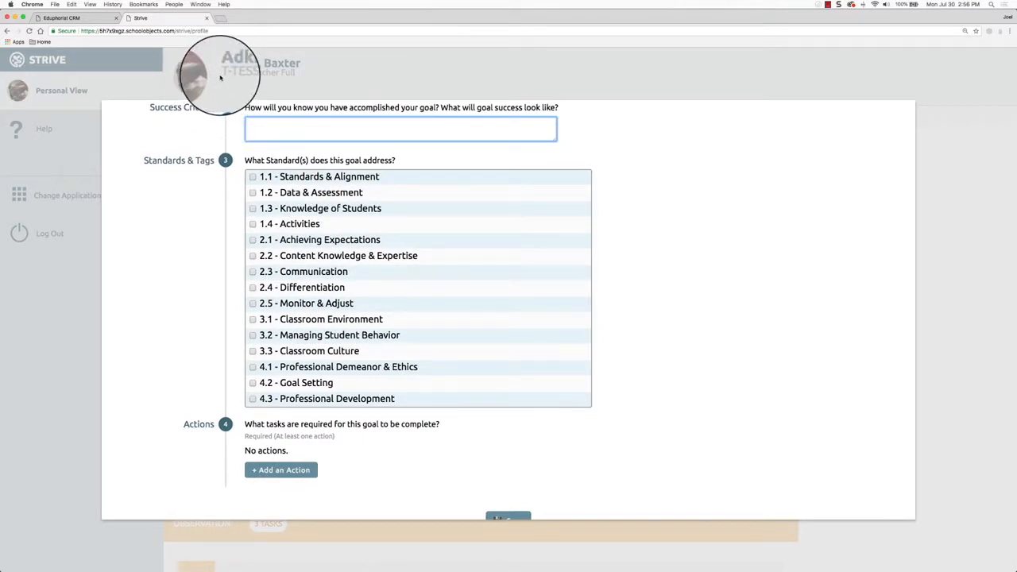
# Add a professional-learning action dated August 9, 2018 and save the goal
pyautogui.click(295, 470)
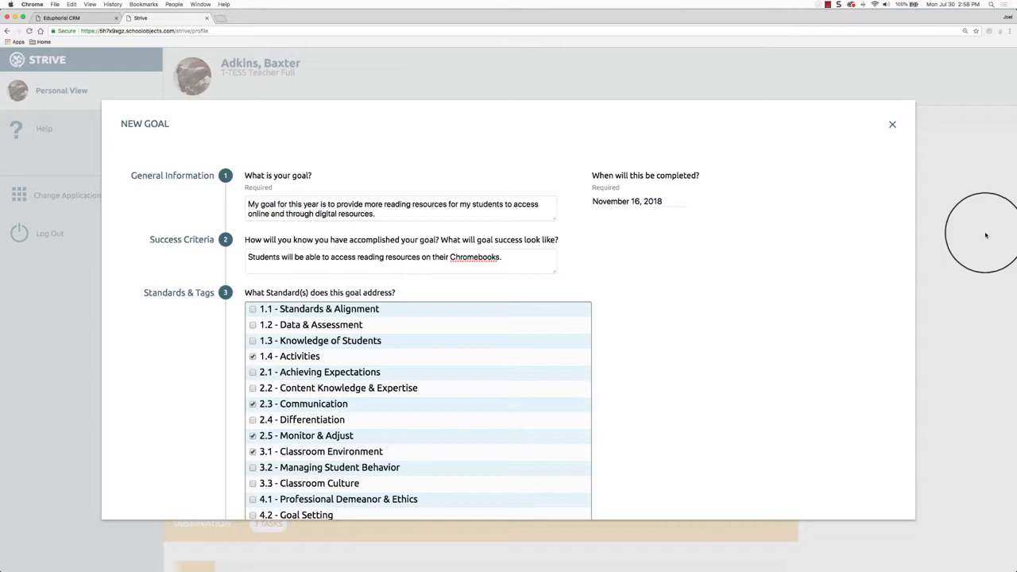
pyautogui.scroll(-3, 818, 248)
pyautogui.scroll(2, 795, 238)
pyautogui.scroll(-2, 767, 303)
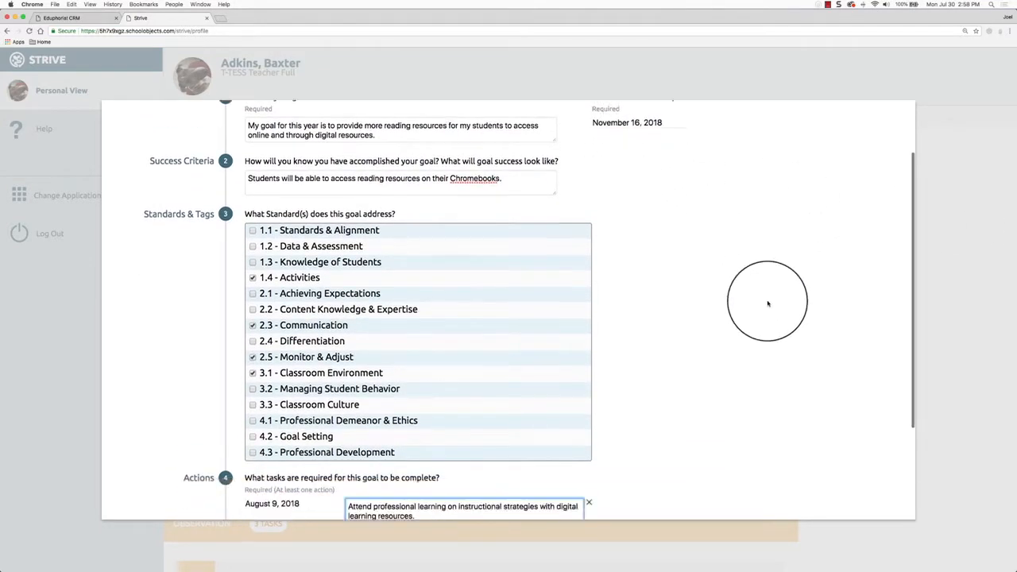
pyautogui.scroll(-3, 767, 303)
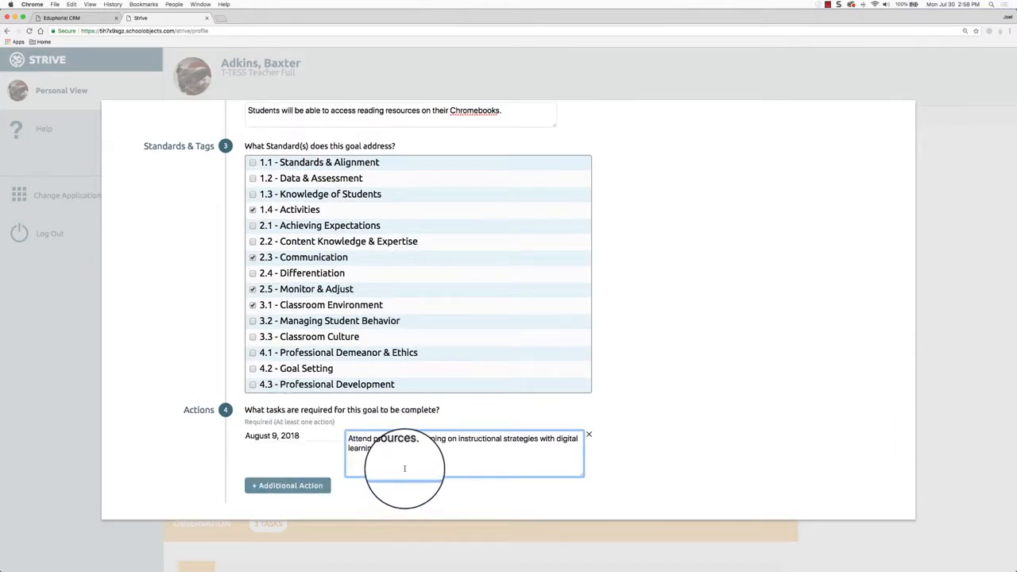
pyautogui.scroll(-3, 624, 463)
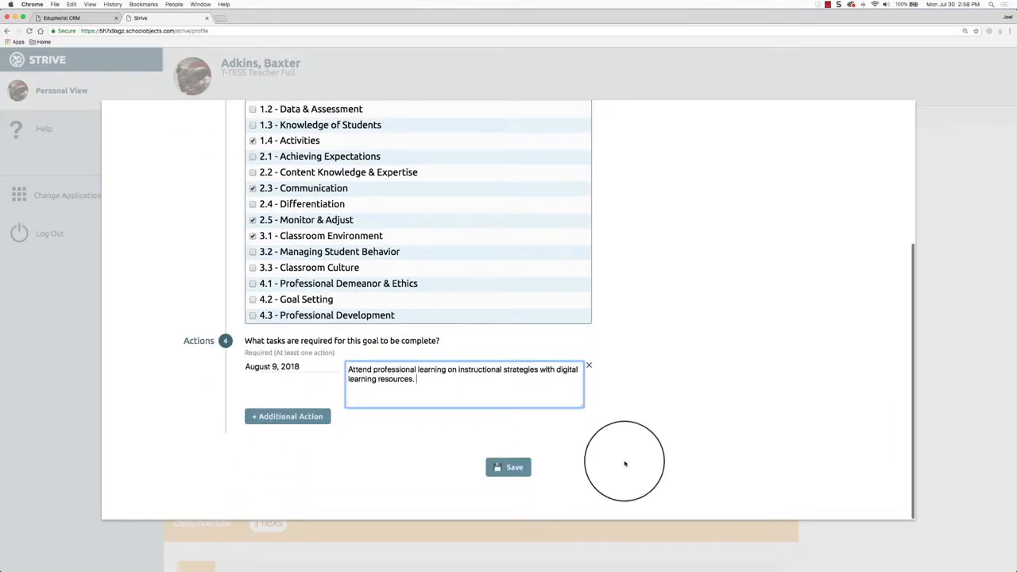
pyautogui.click(509, 469)
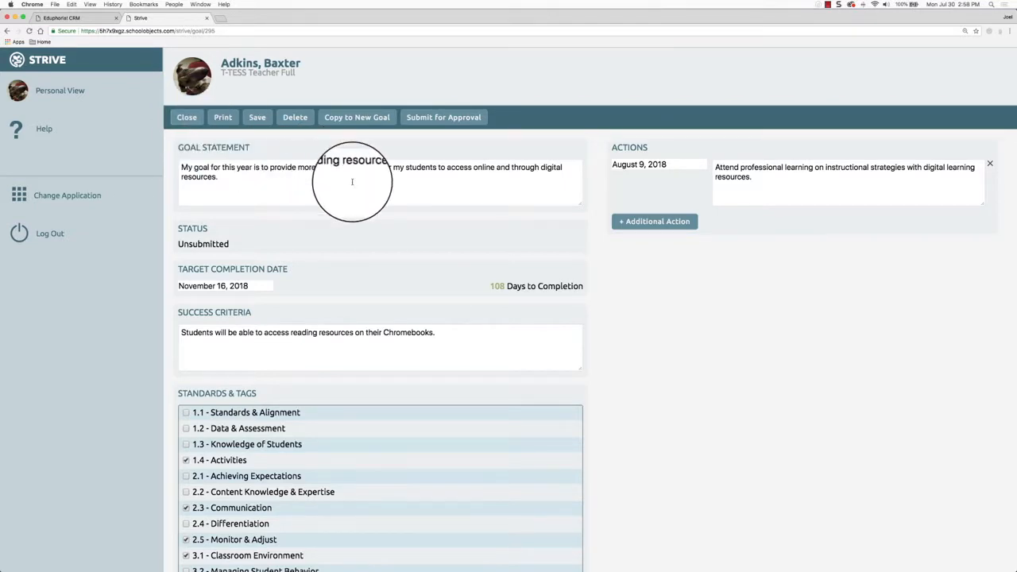
# Review the saved reading-resources goal page and begin a new evidence entry
pyautogui.scroll(-3, 515, 226)
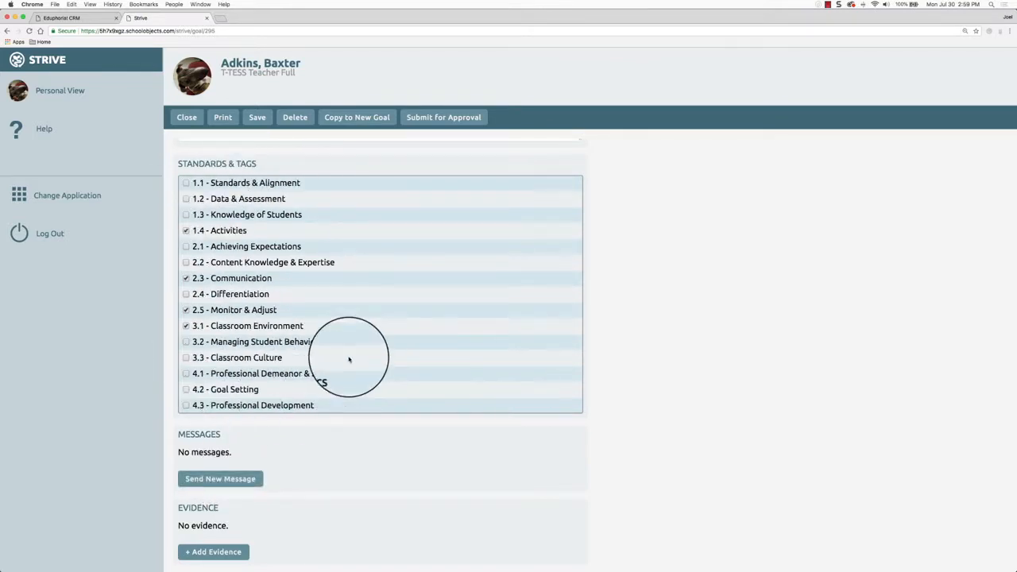
pyautogui.click(216, 552)
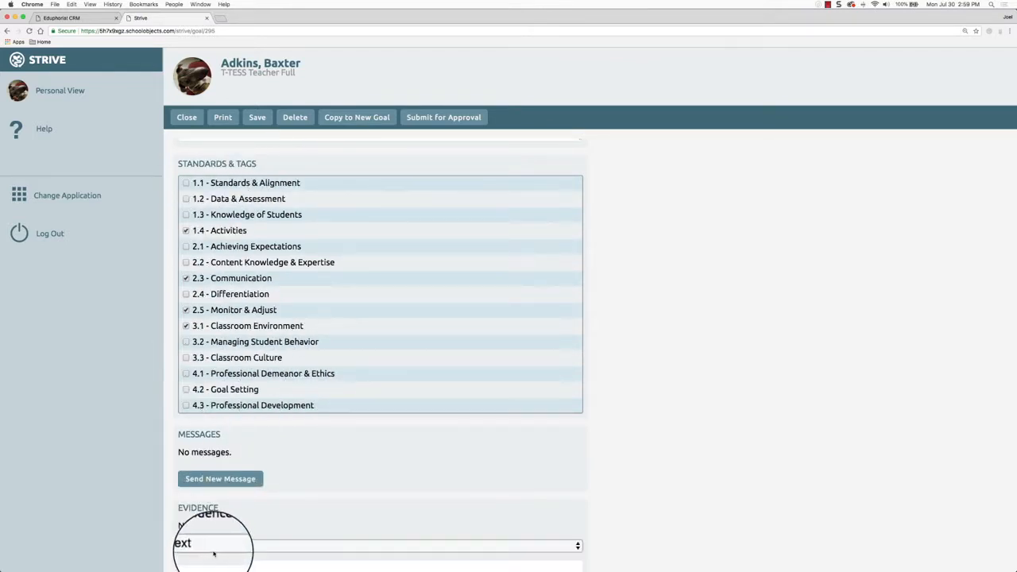
pyautogui.scroll(-2, 585, 505)
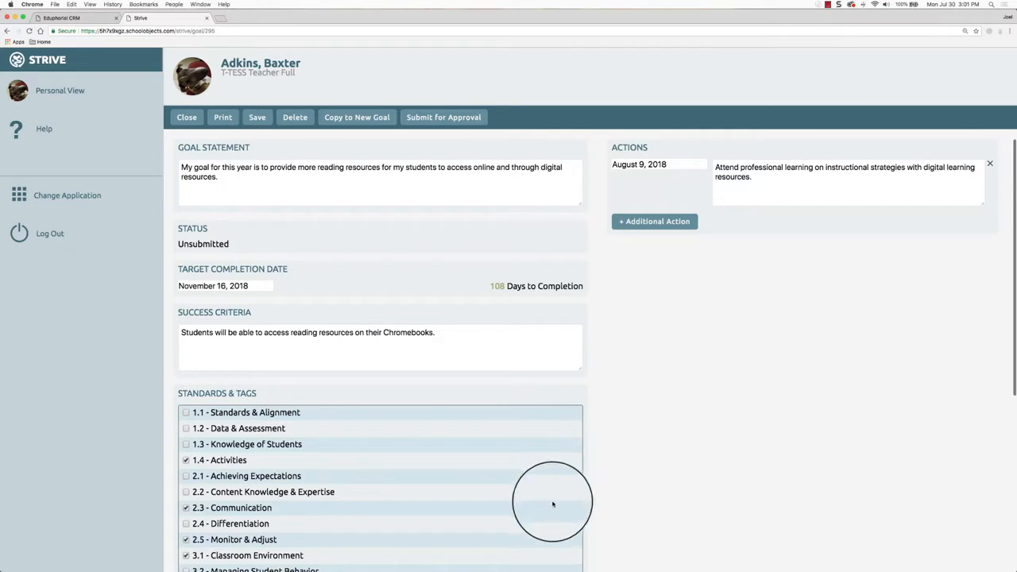
# Submit the reading-resources goal for approval, confirm, and close back to Professional Goals
pyautogui.click(442, 119)
pyautogui.click(574, 90)
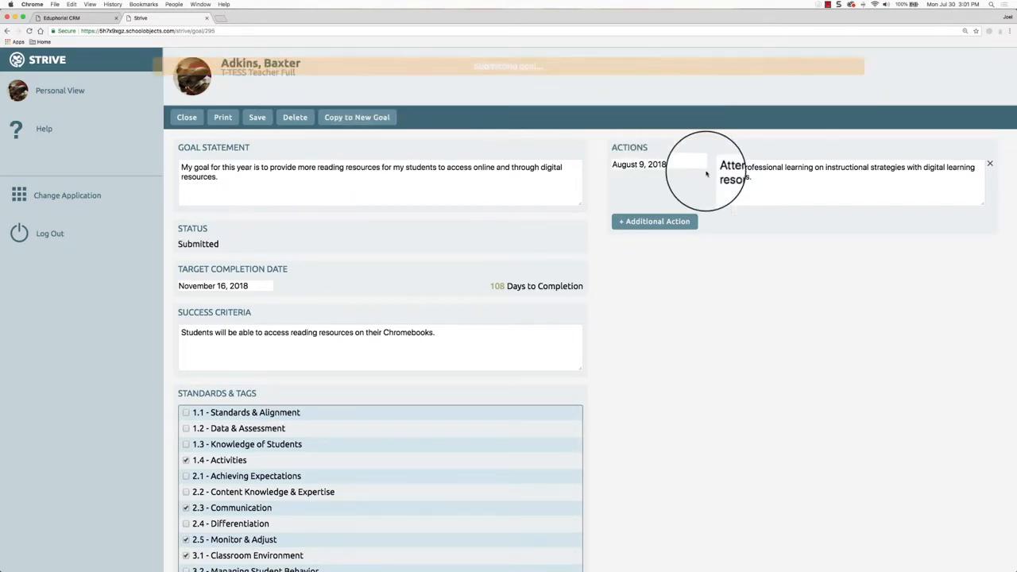
pyautogui.click(183, 118)
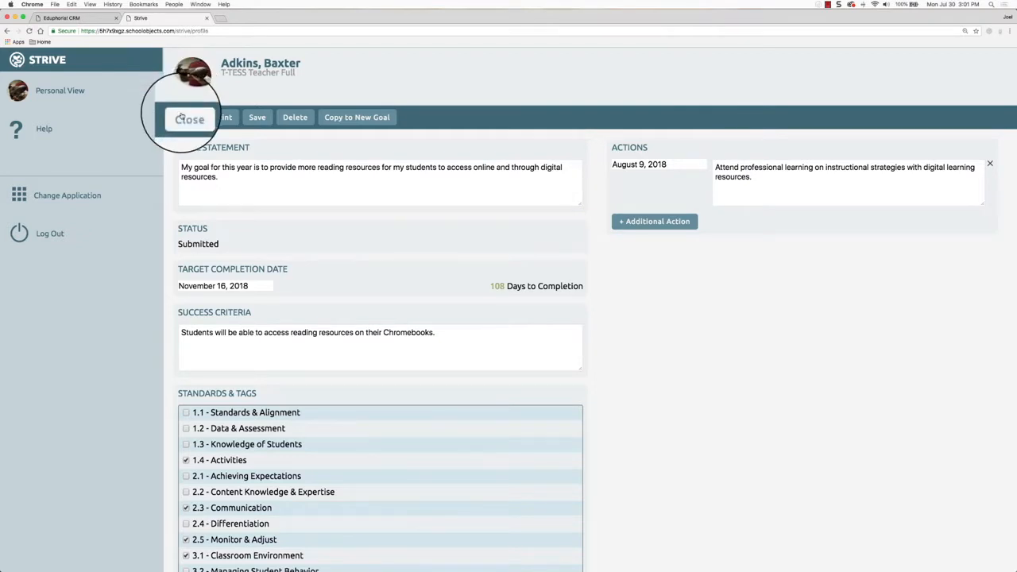
pyautogui.scroll(-3, 226, 292)
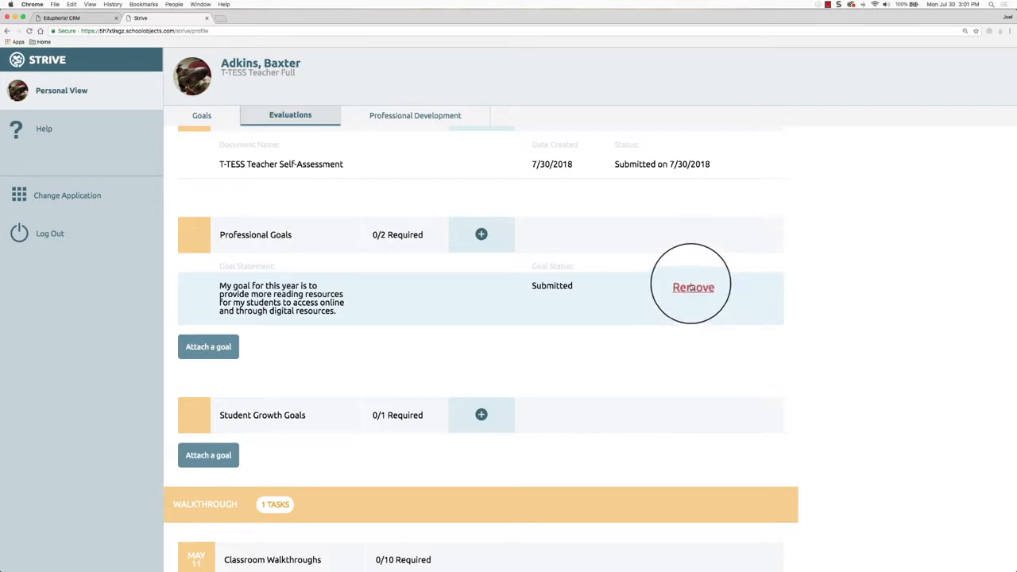
# Remove the reading-resources goal from Professional Goals and verify it remains in the Goals timeline
pyautogui.click(692, 287)
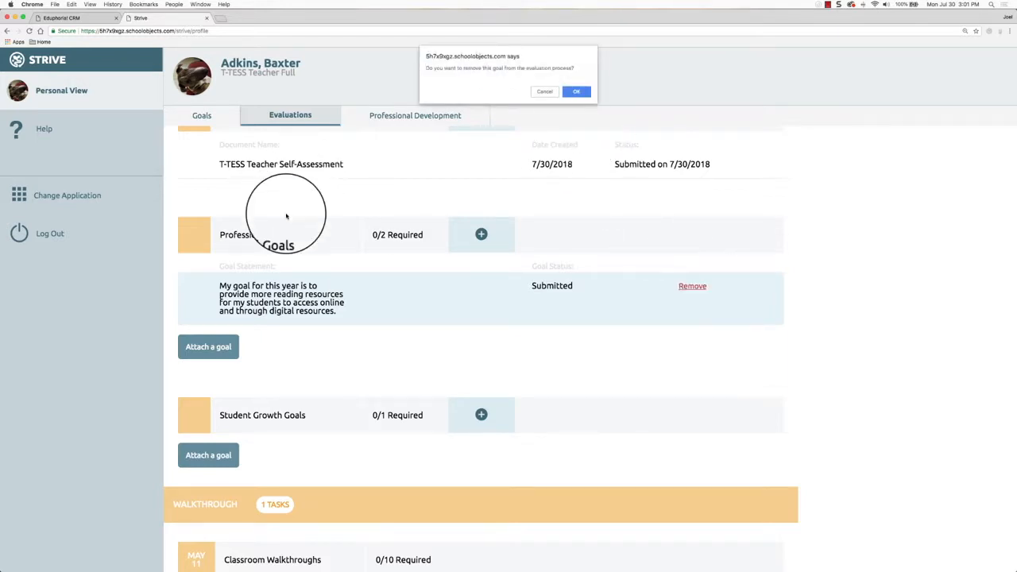
pyautogui.click(577, 91)
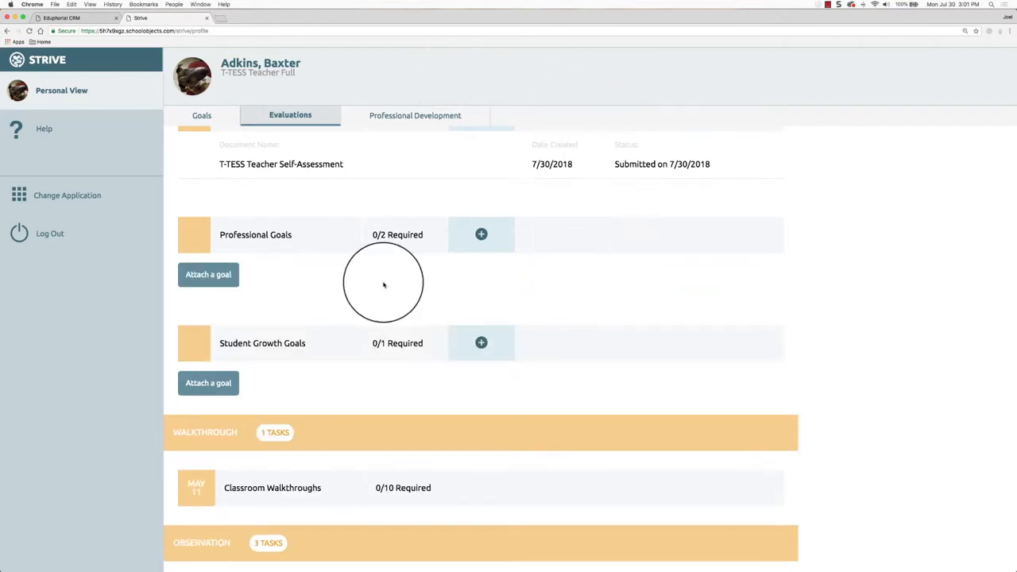
pyautogui.click(201, 117)
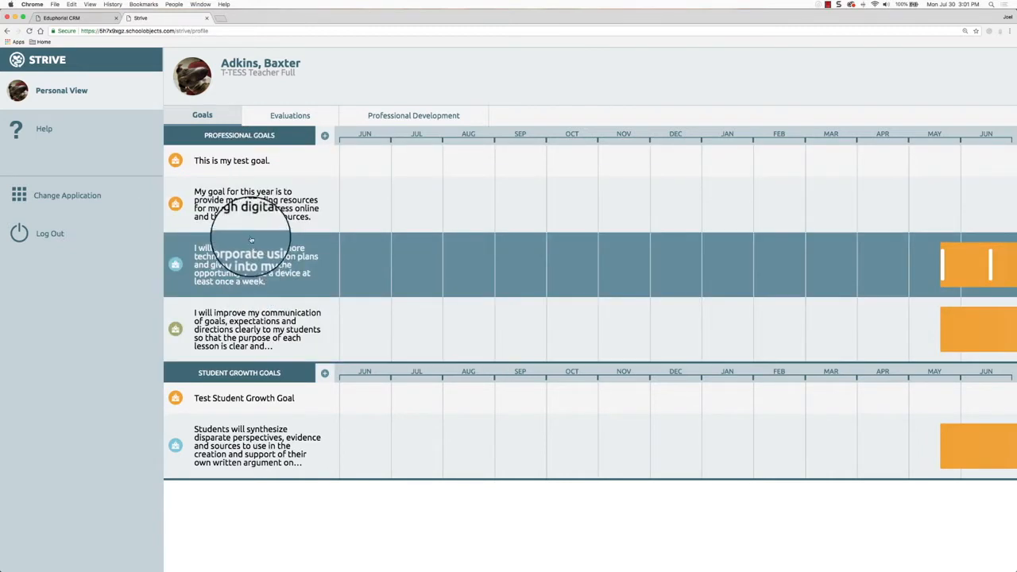
pyautogui.click(248, 210)
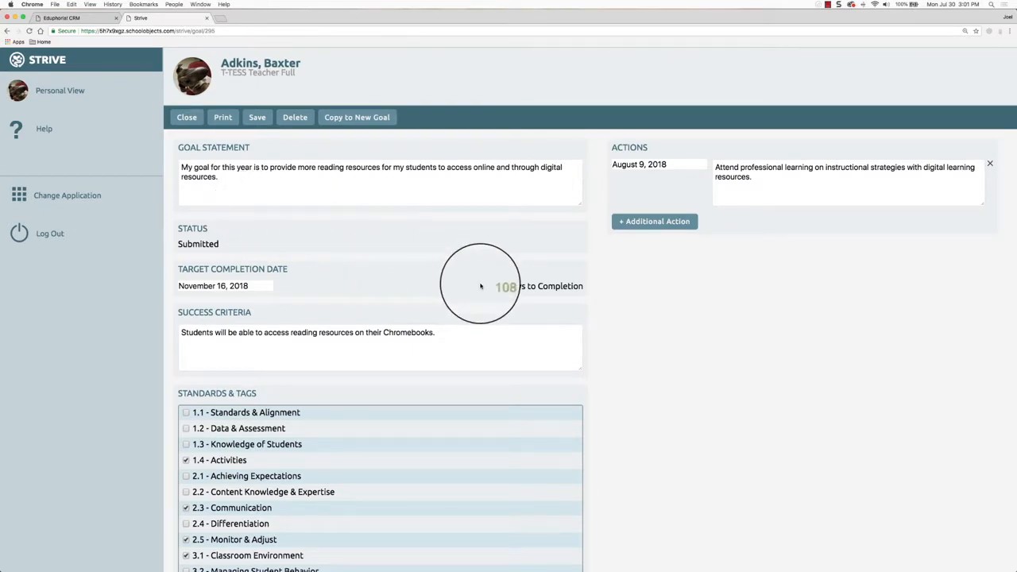
pyautogui.scroll(-4, 479, 290)
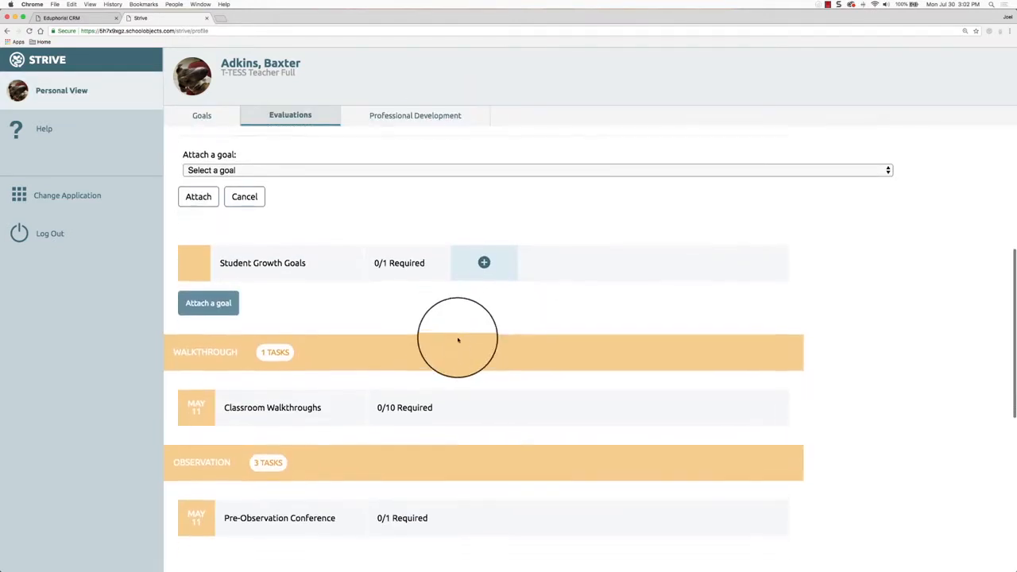
pyautogui.scroll(-1, 457, 340)
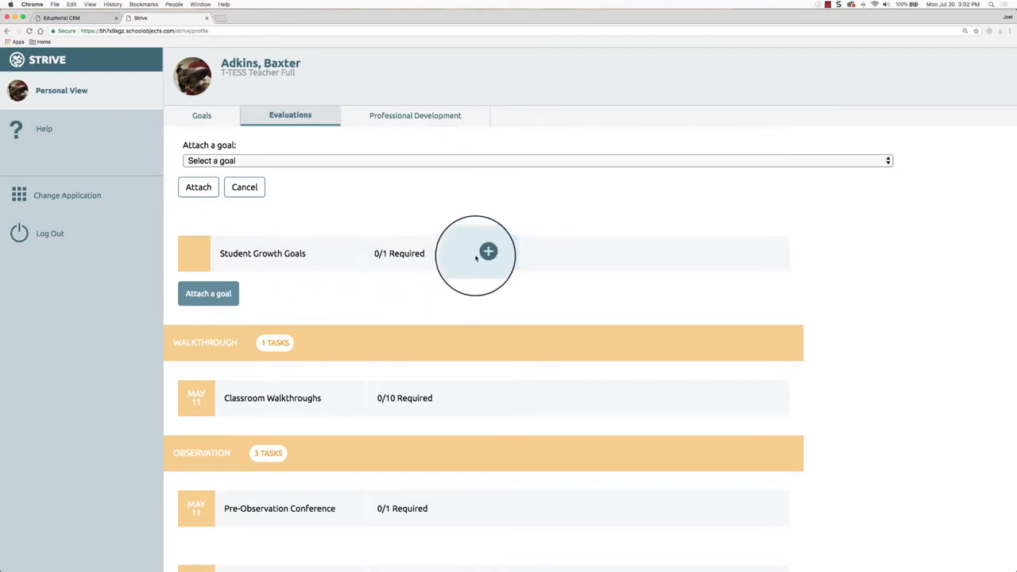
# Start a student growth goal tagged with ESL SLA Grade 6 standards 6.1(B), 6.1(C), 6.2(A)
pyautogui.click(485, 252)
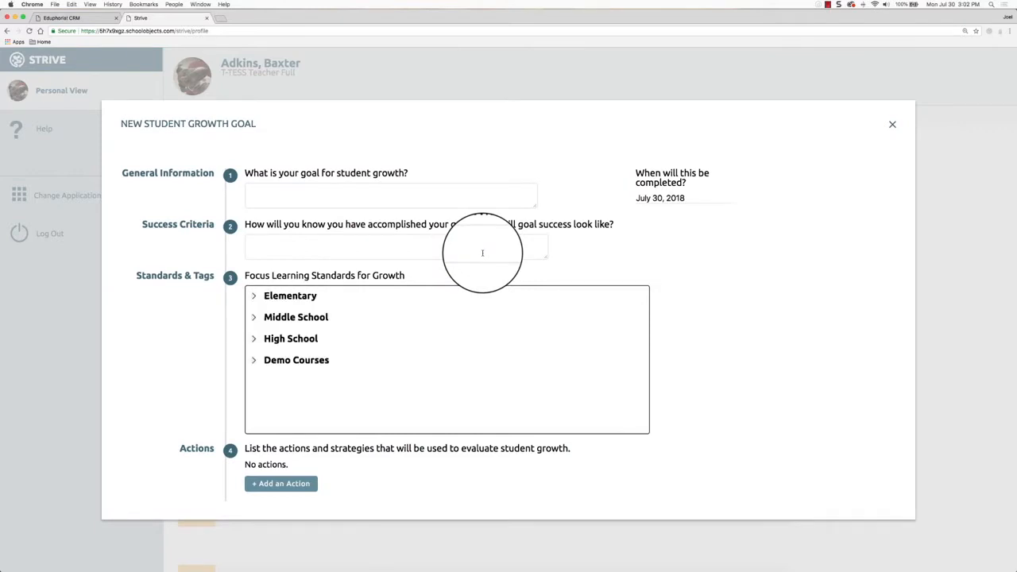
pyautogui.click(347, 197)
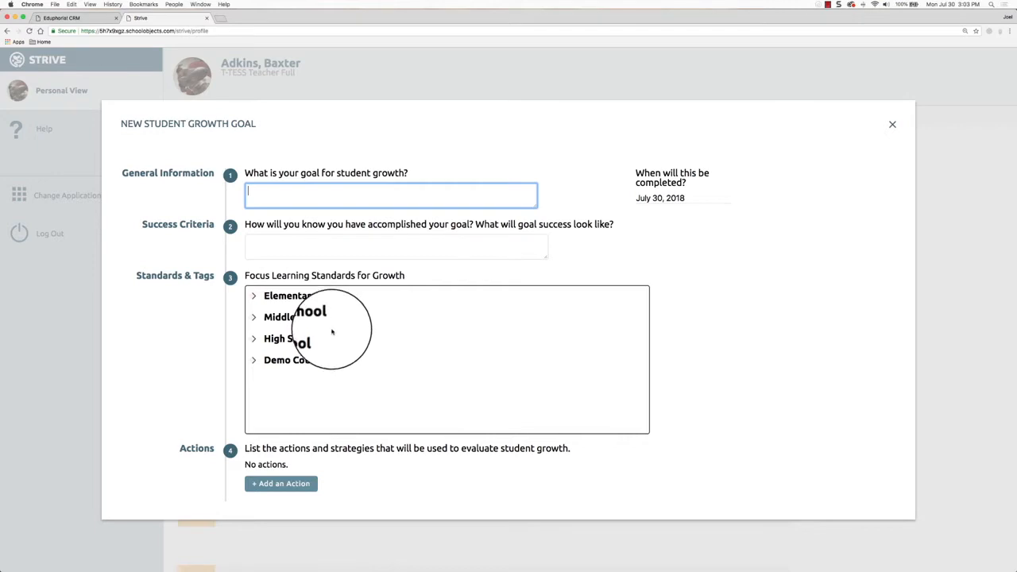
pyautogui.click(254, 318)
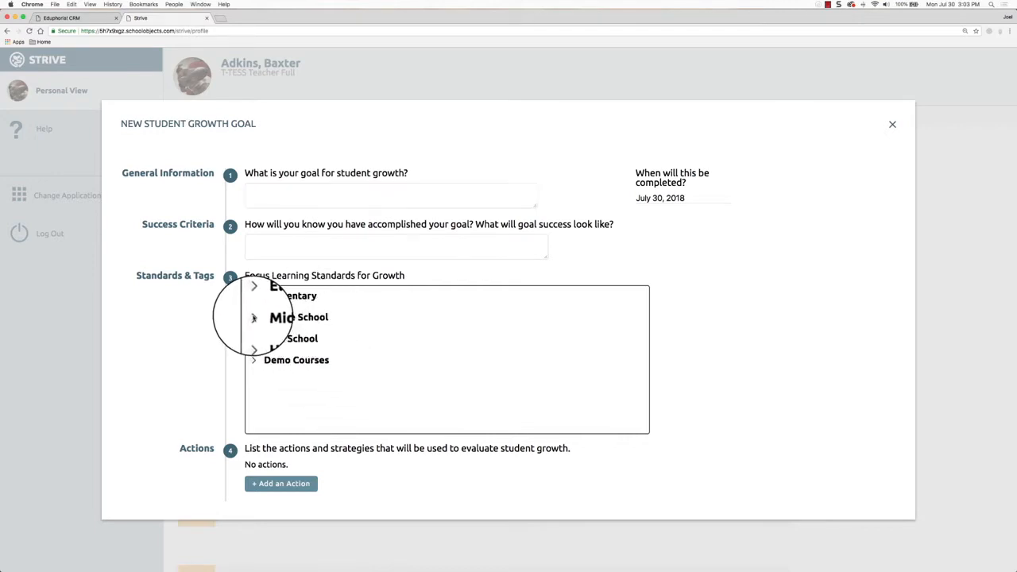
pyautogui.scroll(-5, 393, 390)
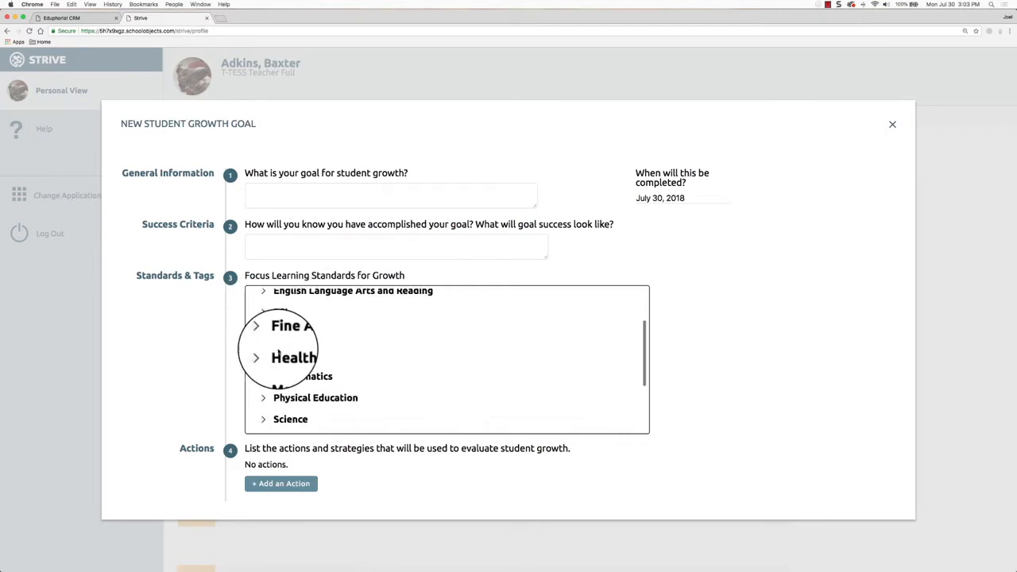
pyautogui.click(263, 313)
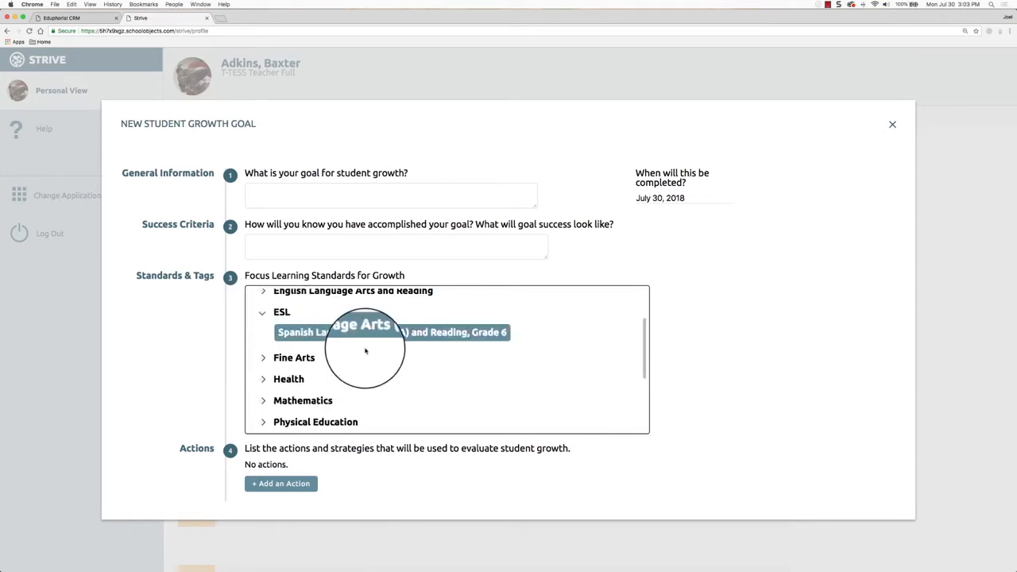
pyautogui.click(374, 334)
pyautogui.click(256, 368)
pyautogui.click(255, 392)
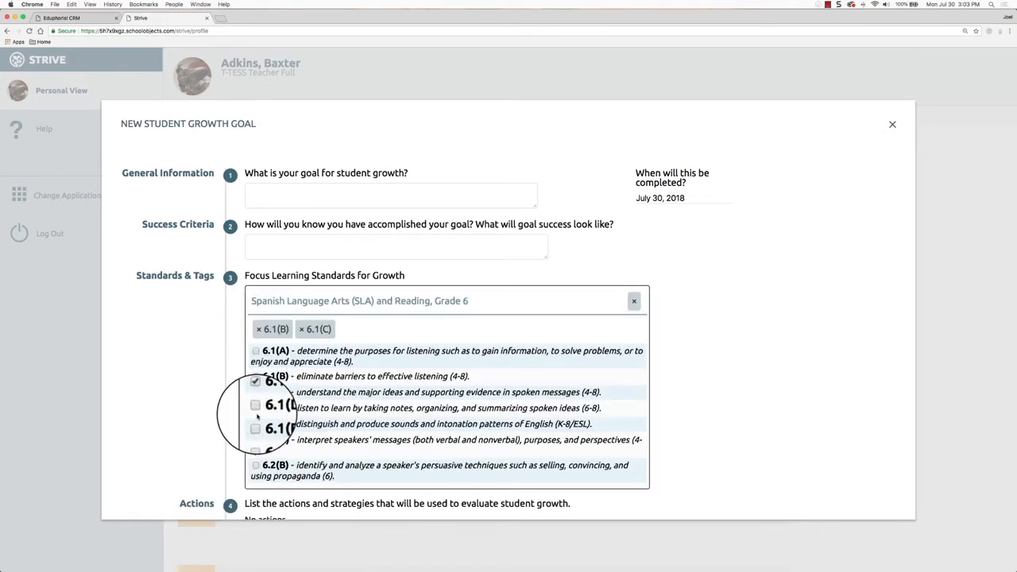
pyautogui.click(255, 439)
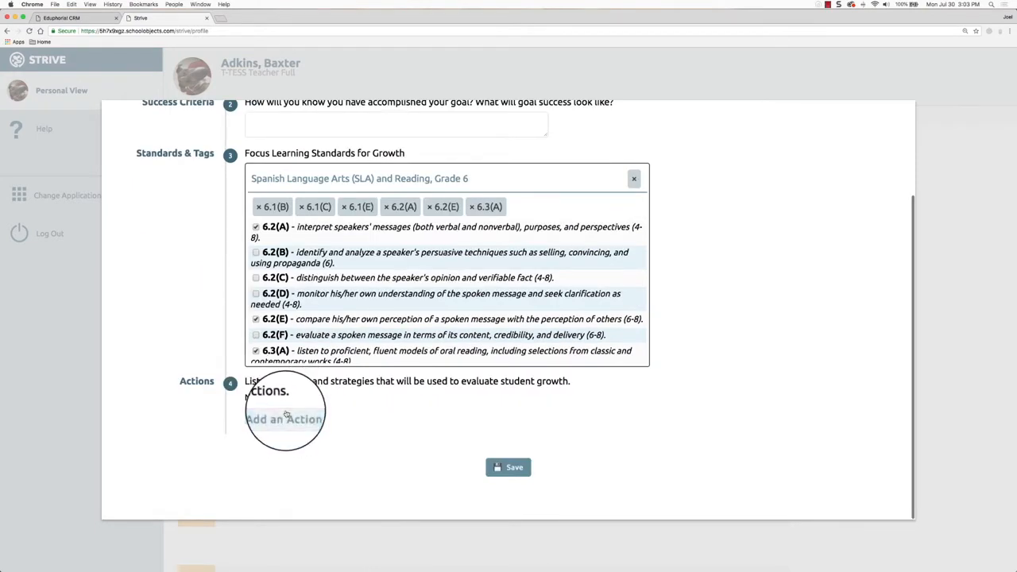
pyautogui.scroll(3, 517, 405)
pyautogui.scroll(-5, 508, 397)
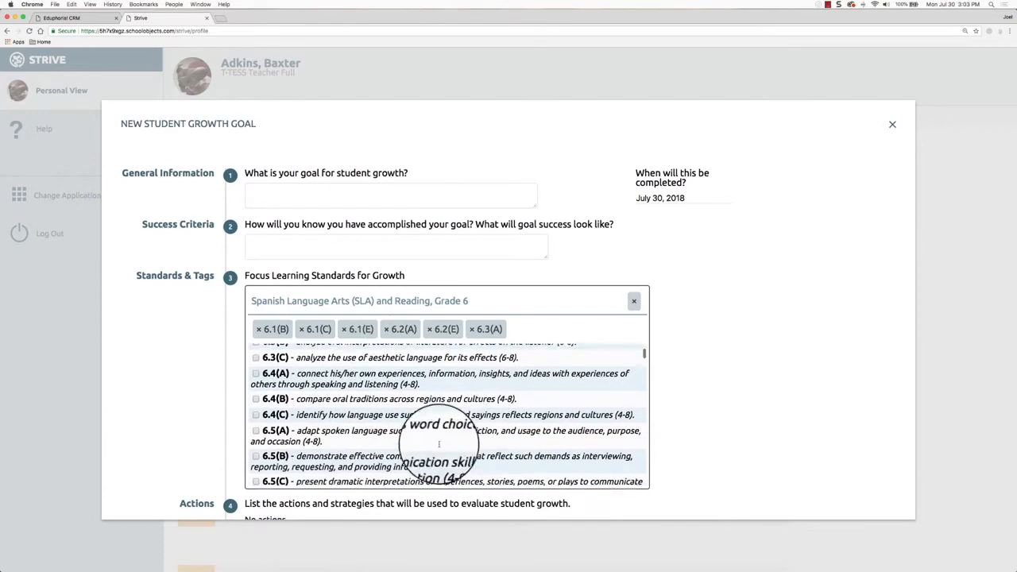
pyautogui.scroll(-5, 458, 433)
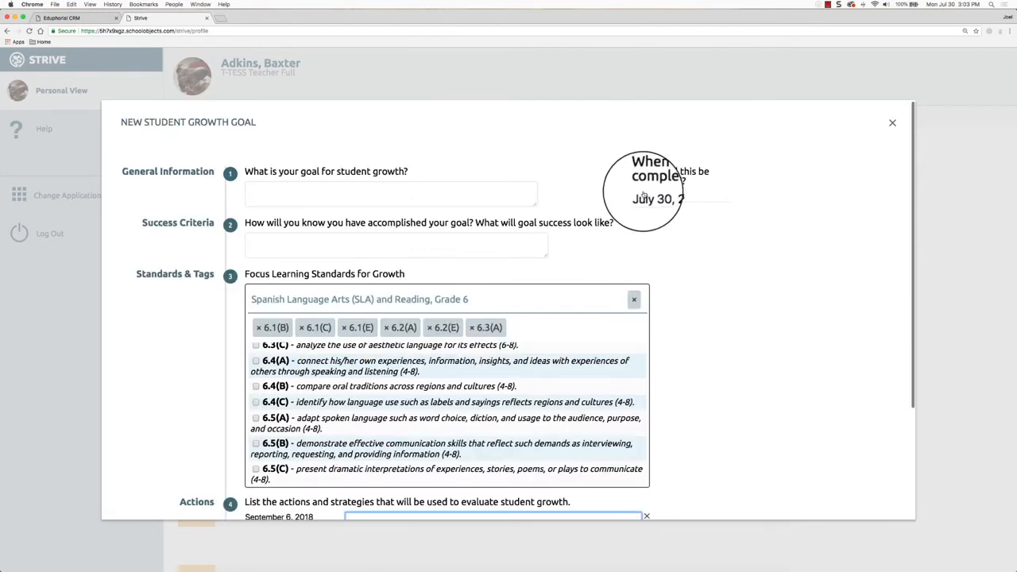
# Set the completion date to April 12, 2019 and save the student growth goal
pyautogui.click(743, 196)
pyautogui.click(810, 213)
pyautogui.click(809, 214)
pyautogui.click(809, 213)
pyautogui.click(810, 214)
pyautogui.click(809, 214)
pyautogui.click(809, 214)
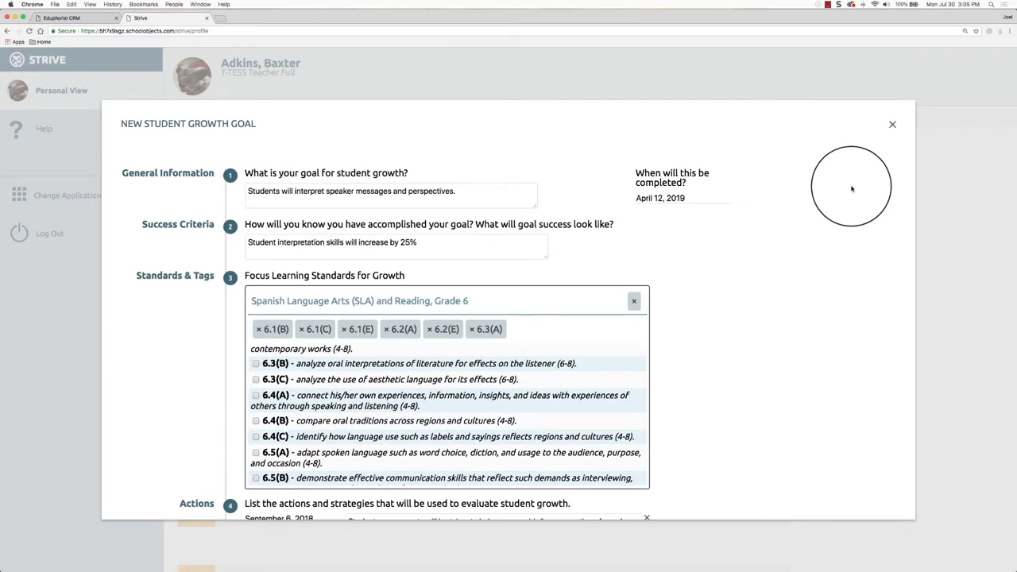
pyautogui.scroll(-3, 849, 203)
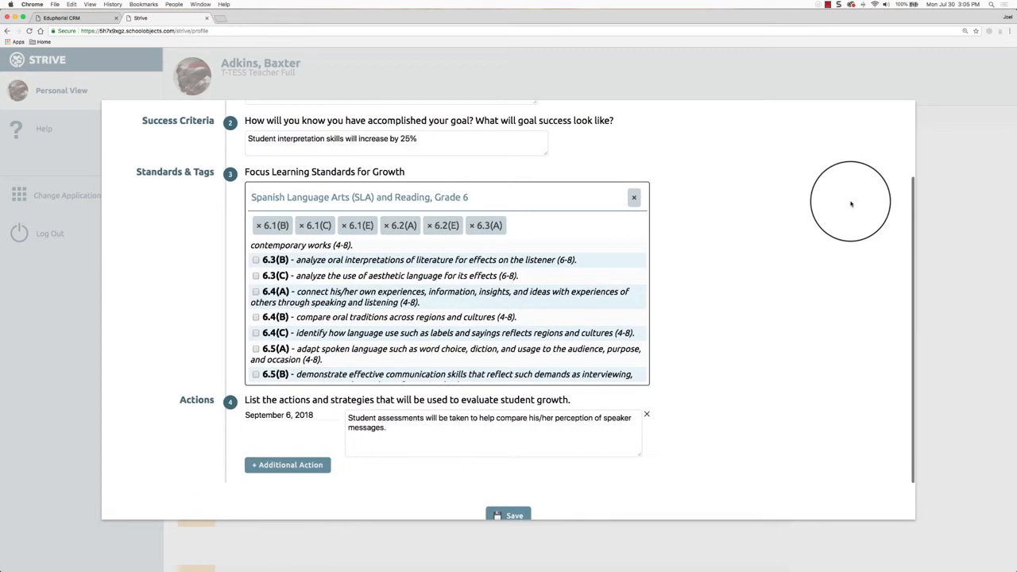
pyautogui.scroll(-1, 853, 339)
pyautogui.click(511, 467)
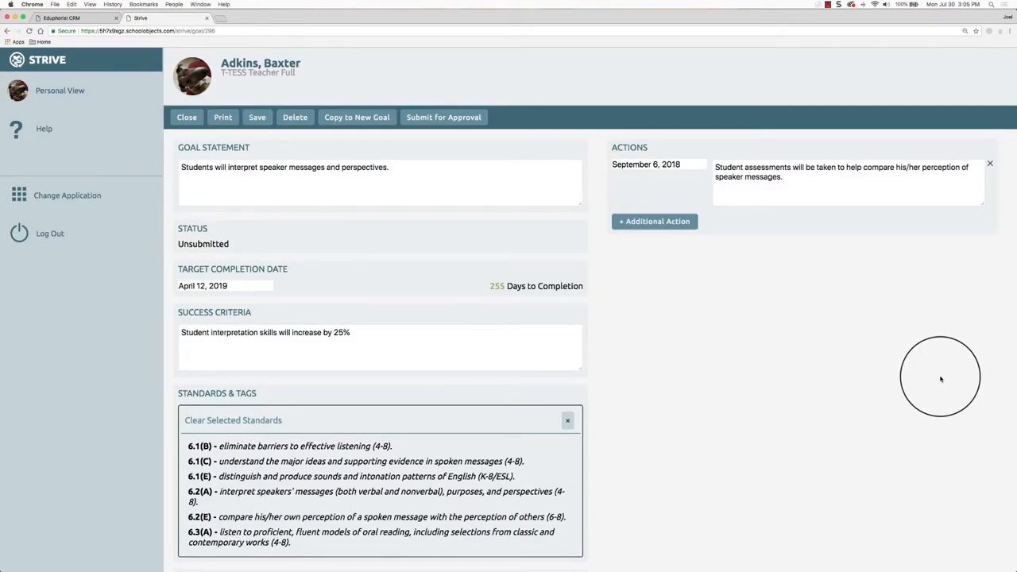
# Start a new evidence entry on the student growth goal and view the available evidence types
pyautogui.scroll(-4, 233, 488)
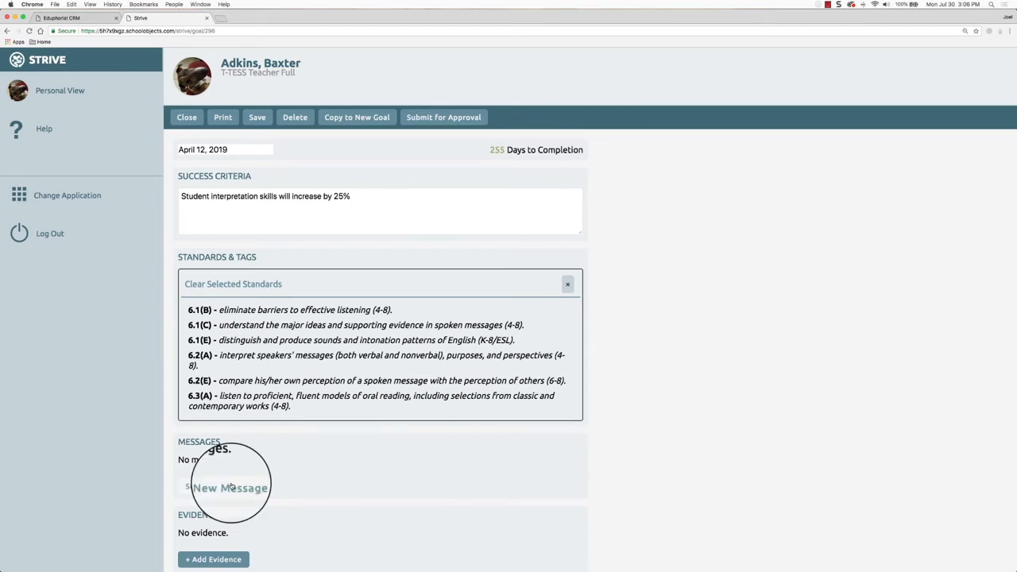
pyautogui.scroll(-1, 333, 475)
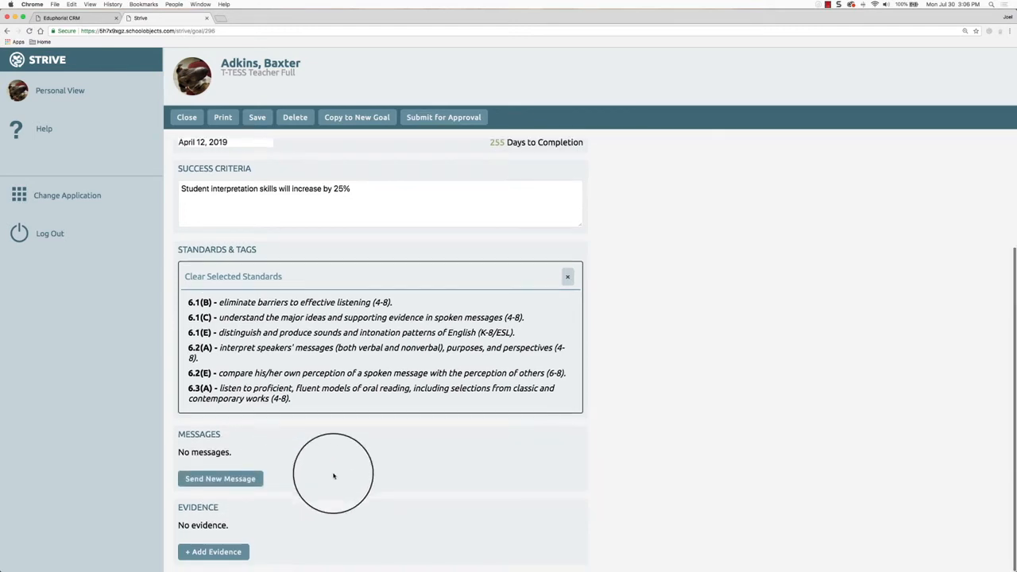
pyautogui.click(226, 557)
pyautogui.click(259, 544)
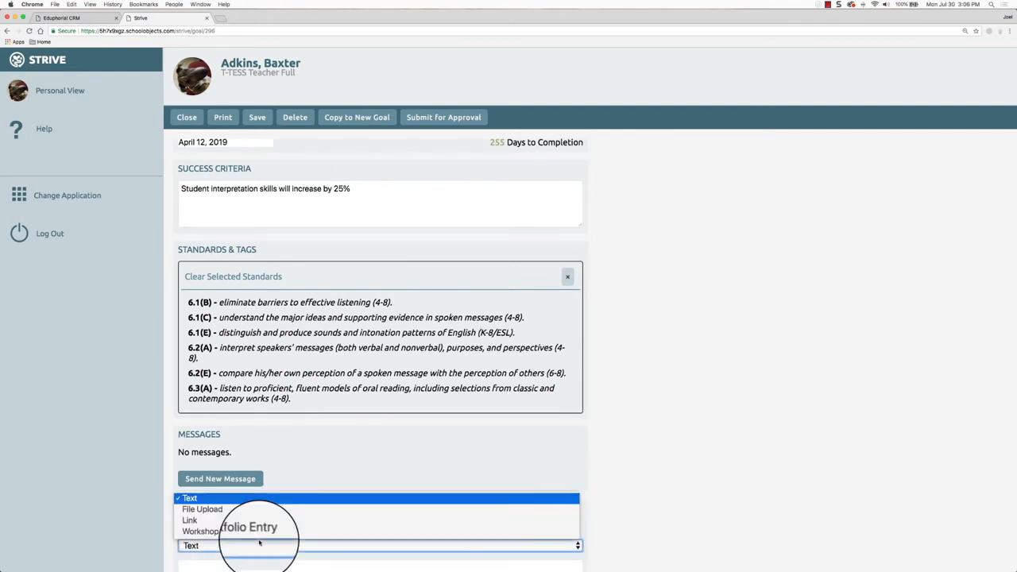
pyautogui.click(259, 542)
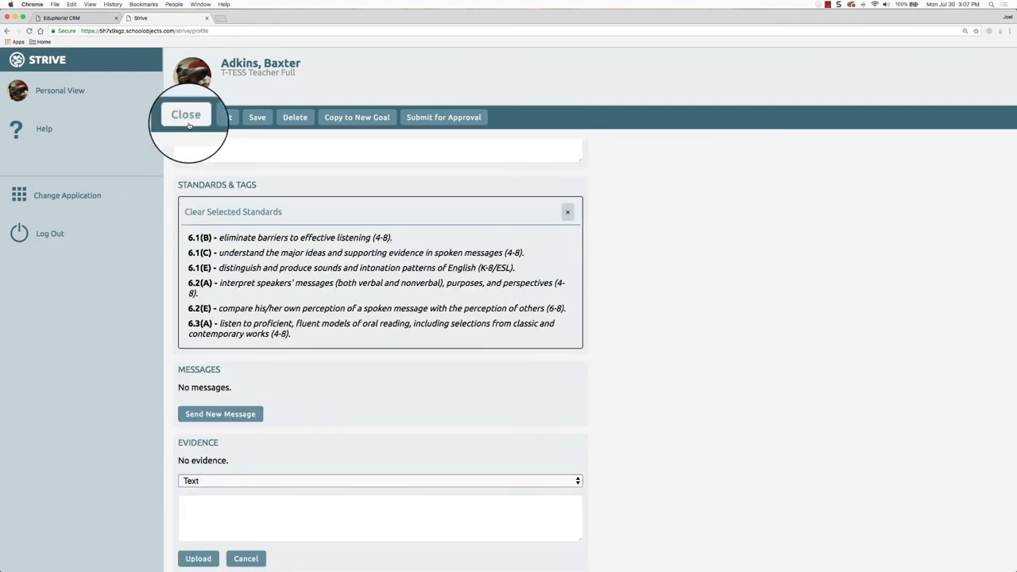
# Close the speaker-messages goal and view the Goals timeline listing it under Student Growth Goals
pyautogui.click(187, 117)
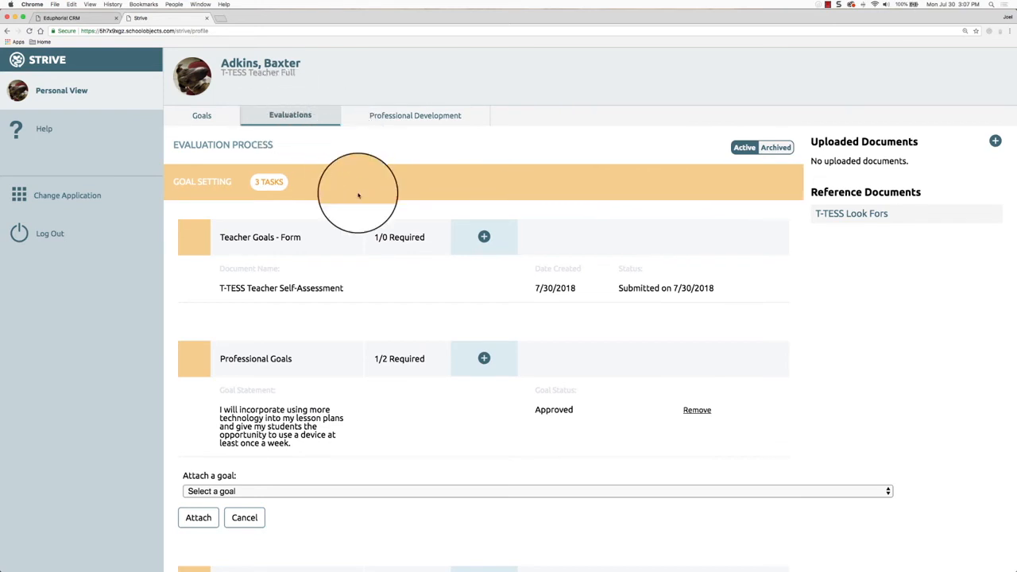
pyautogui.scroll(-3, 357, 191)
pyautogui.click(203, 116)
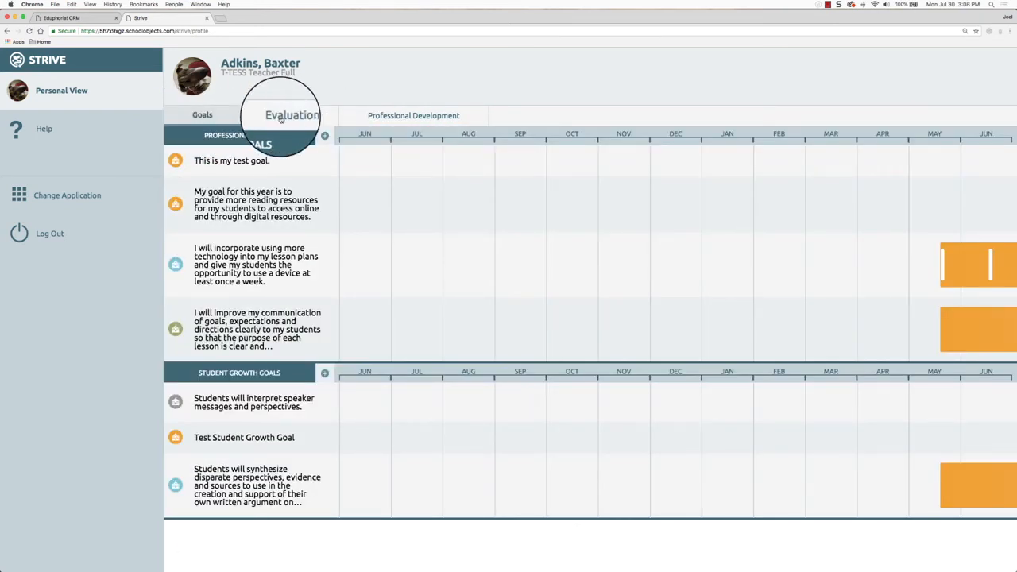